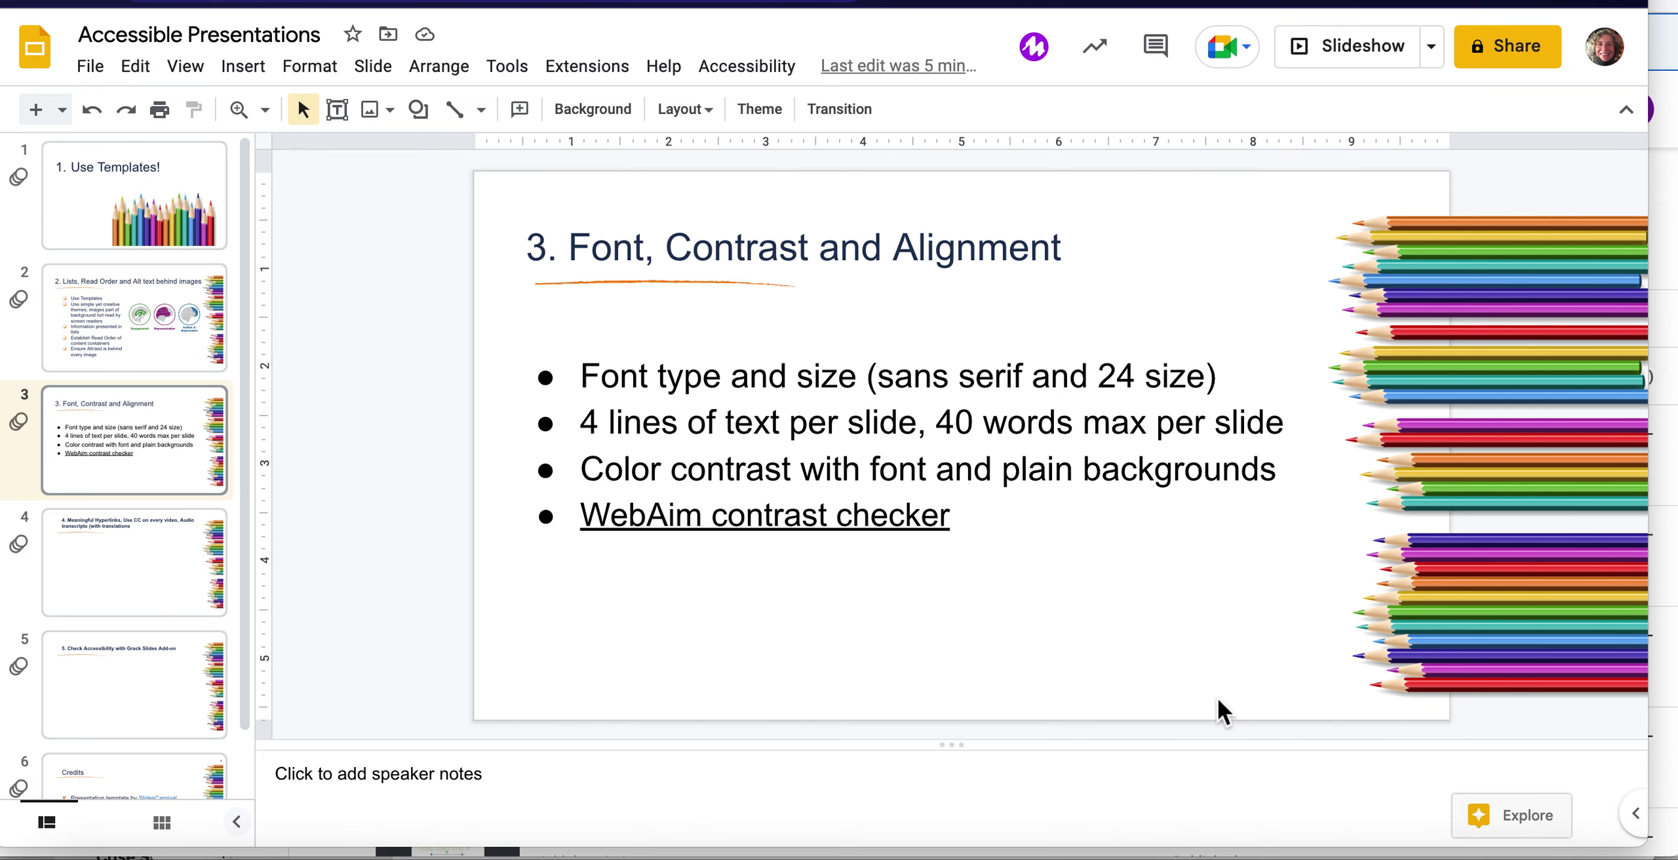
Follow the slide's WebAIM contrast checker link to see #0000FF on #FFFFFF passing at 8.59:1
click(825, 521)
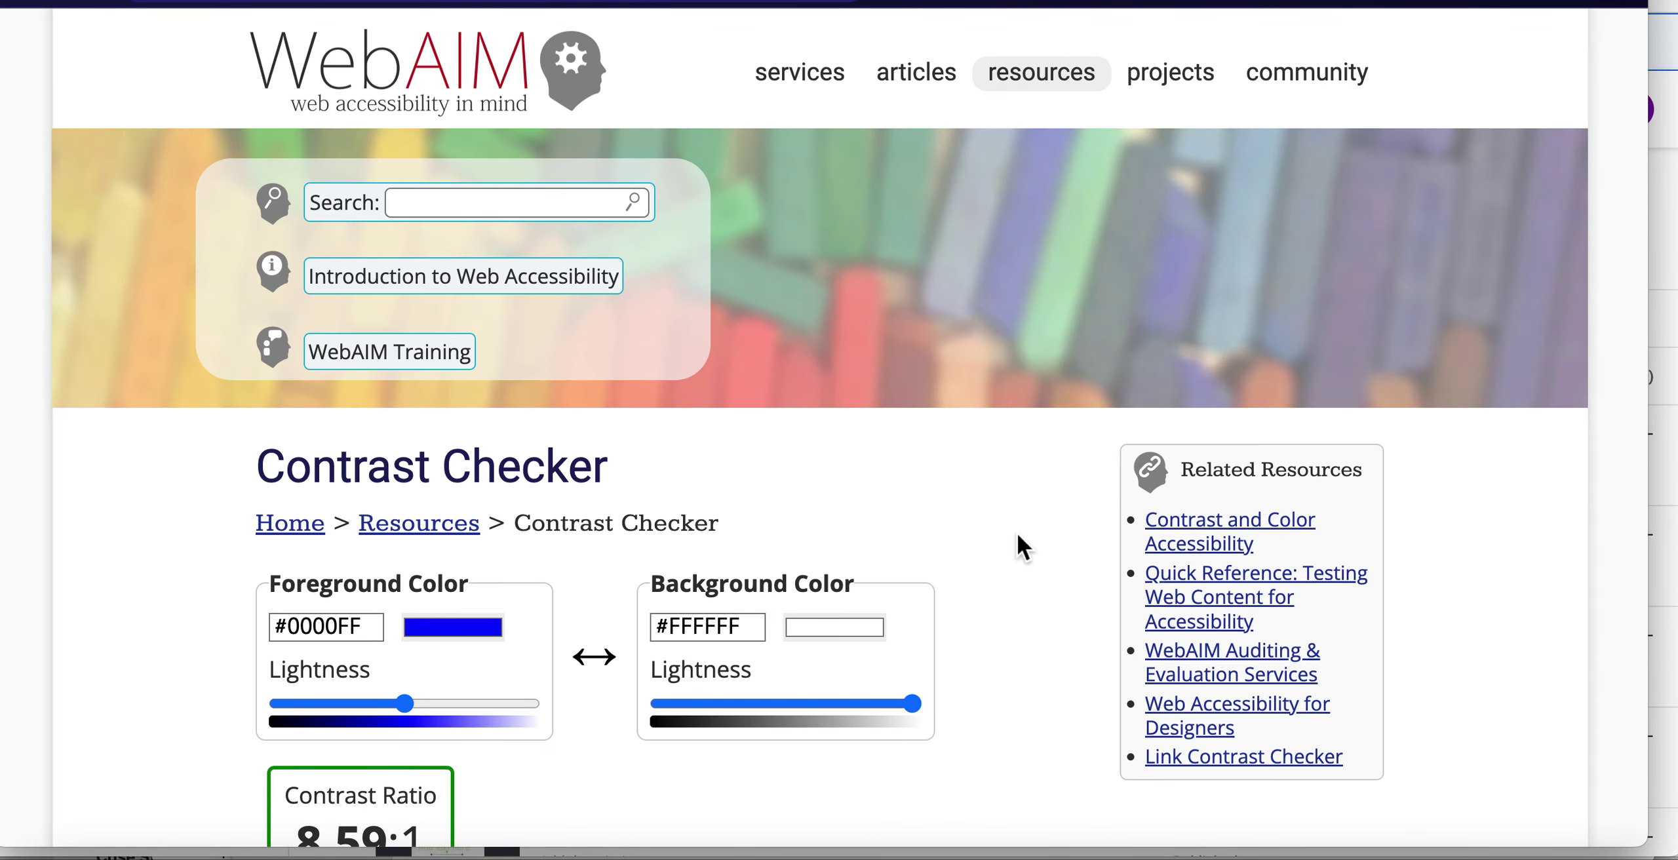
scroll(1017, 535, down, 2)
scroll(1019, 536, down, 5)
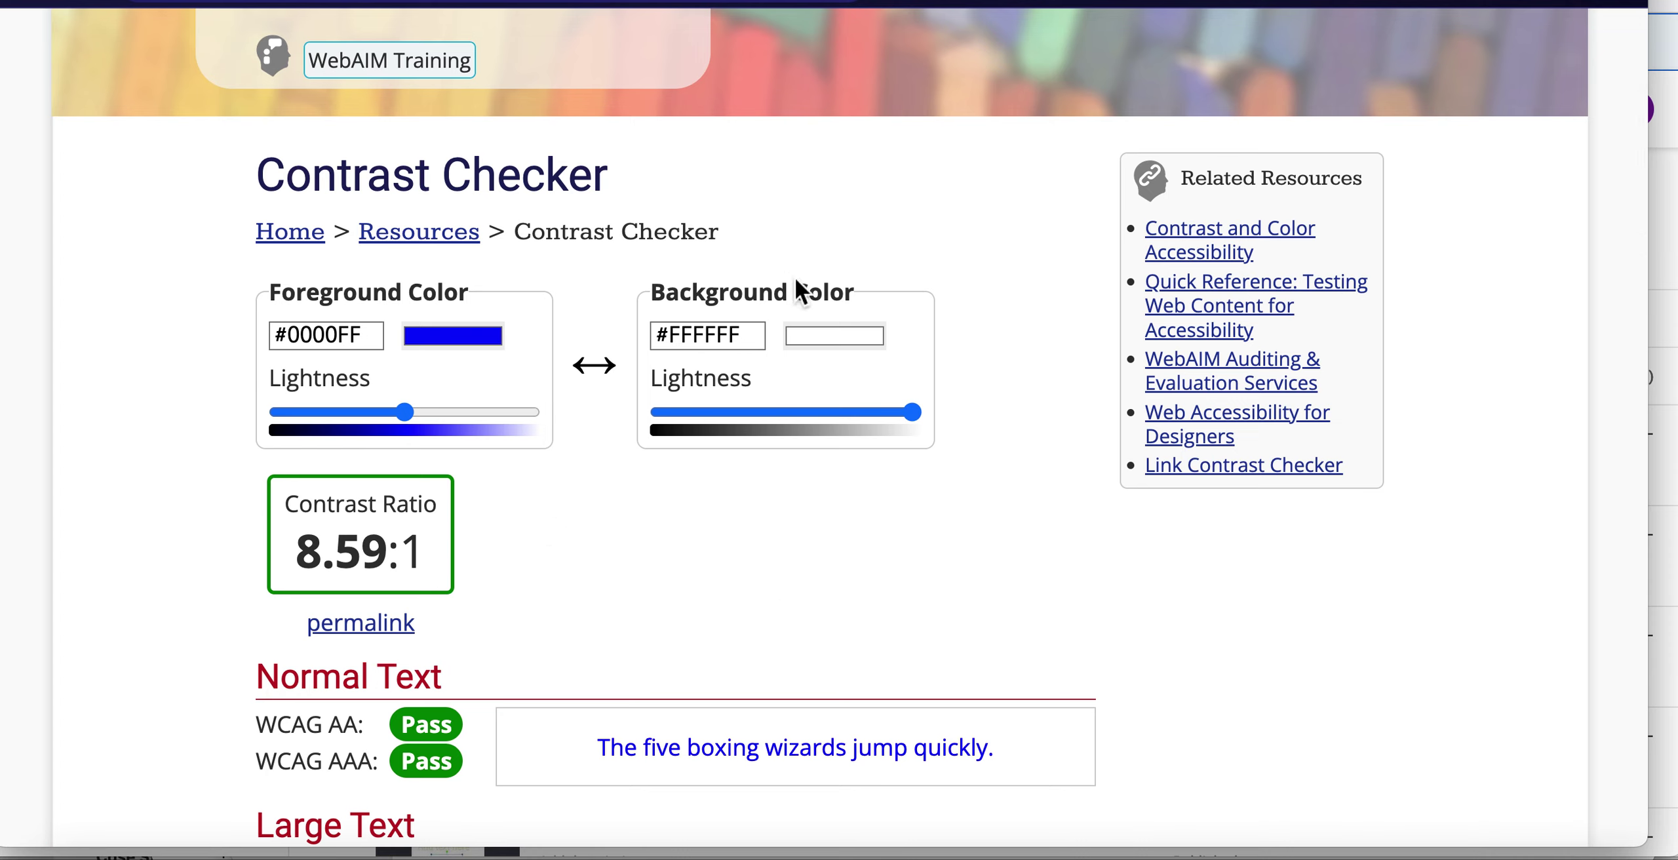
Change the foreground colour from blue to bright green #55E916
click(485, 353)
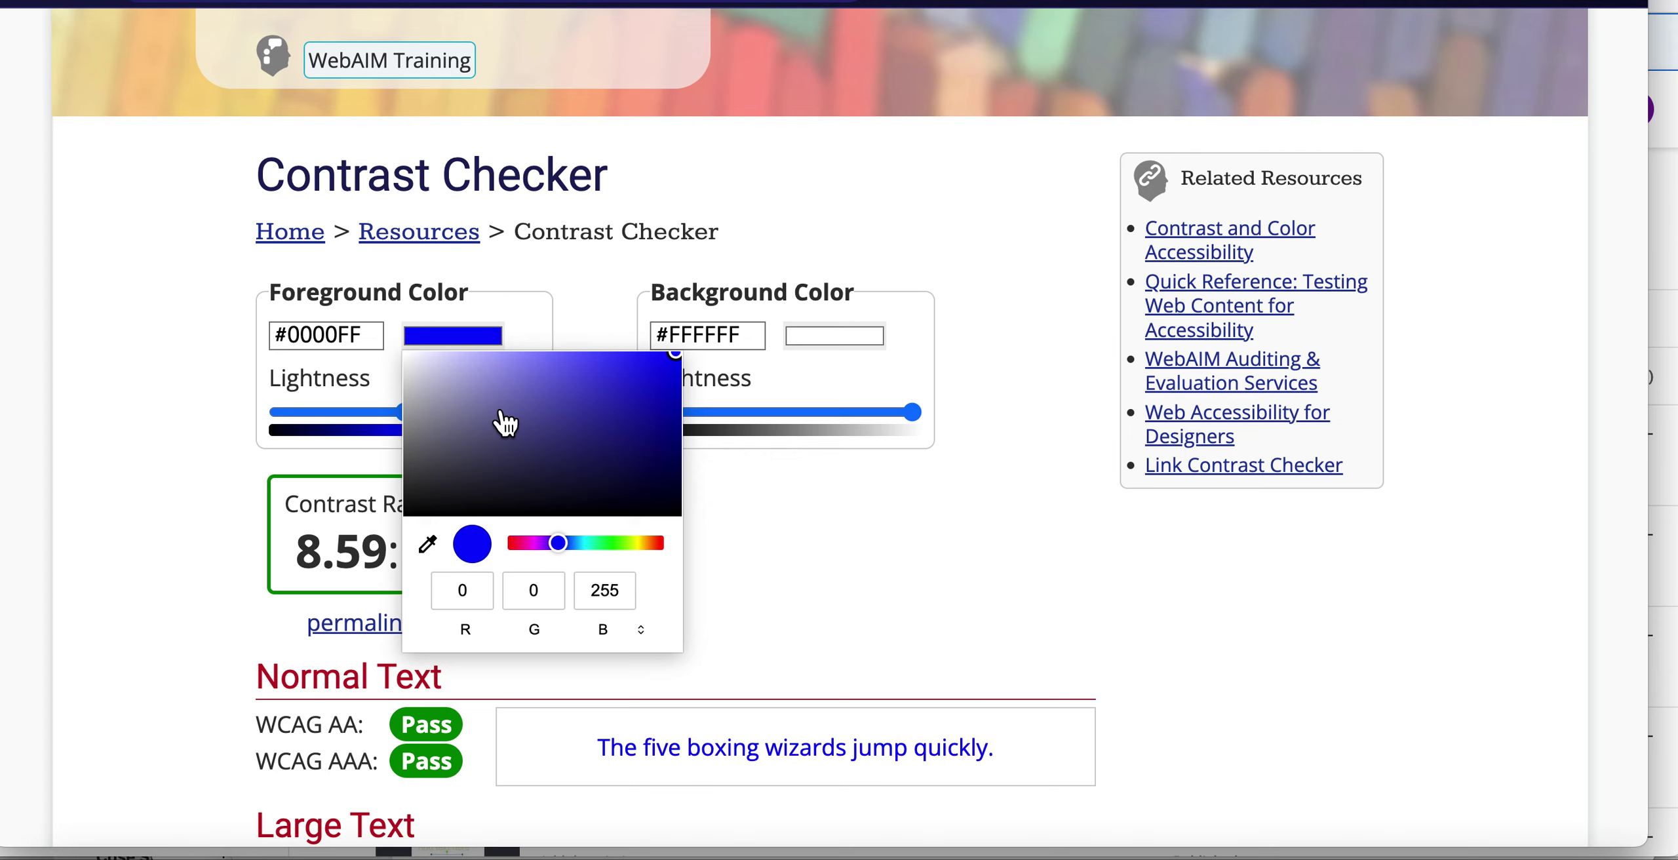
drag(559, 546, 626, 547)
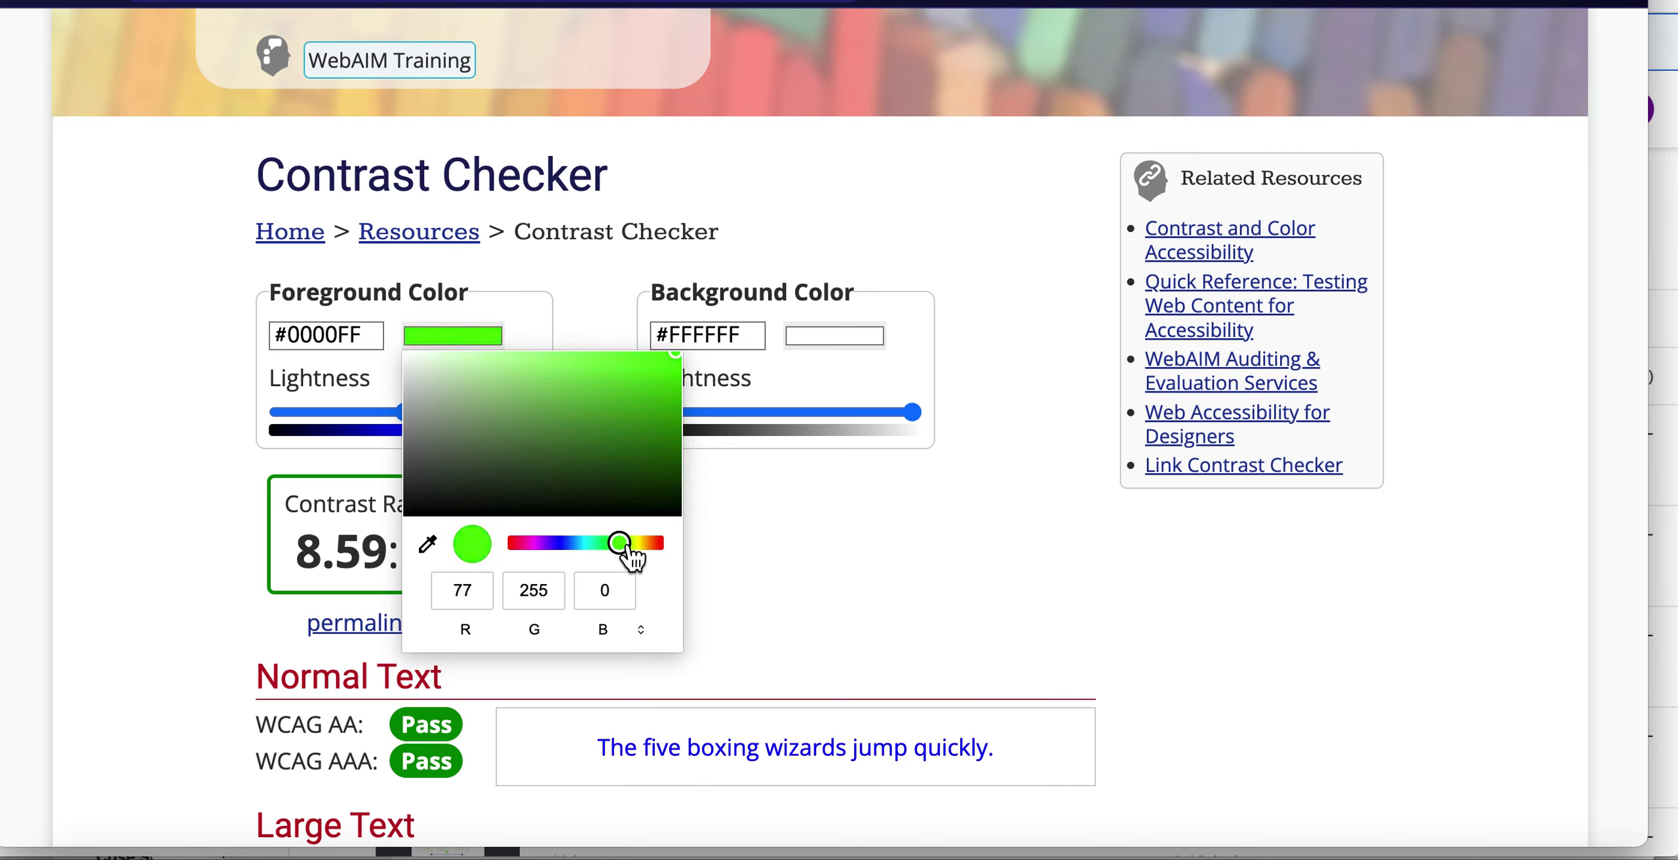
click(655, 369)
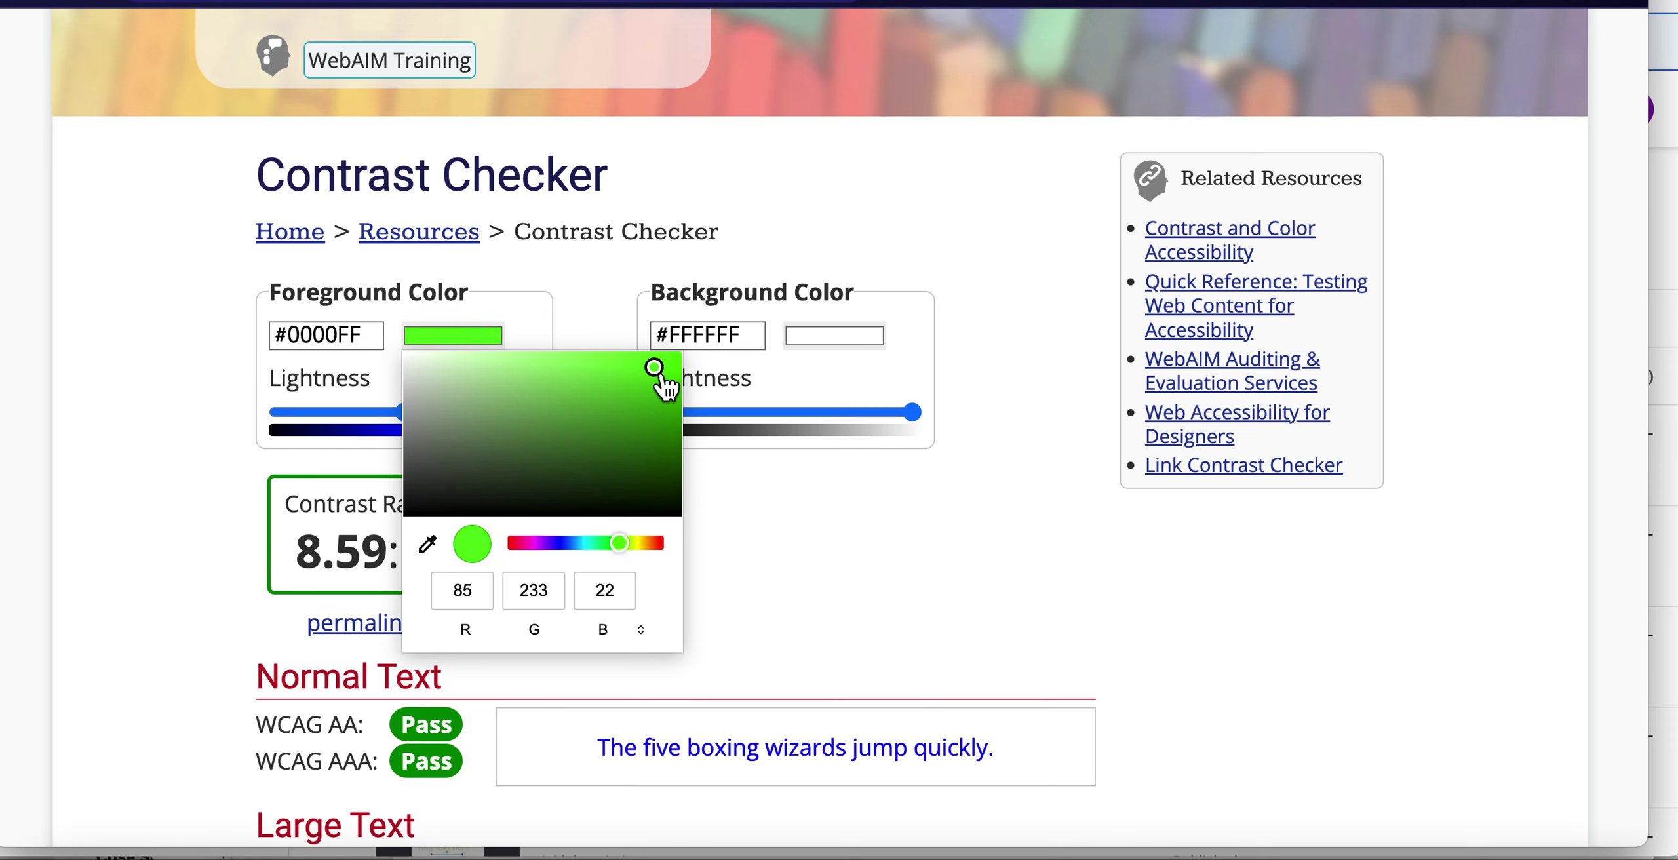
click(839, 514)
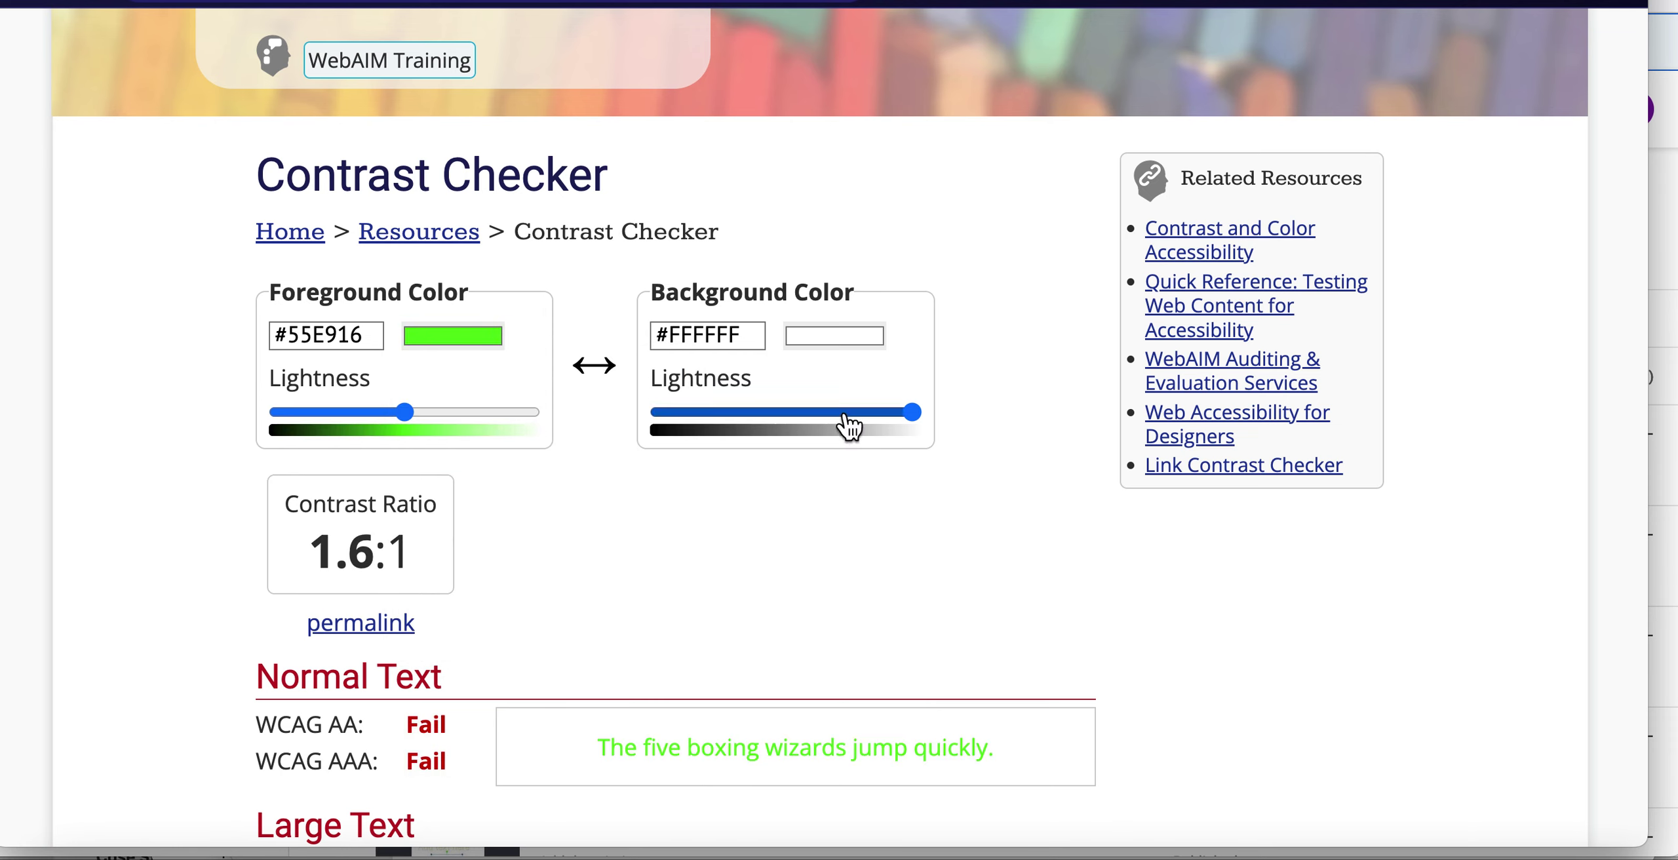
Set the background to red #E81717 and review the failing 2.85:1 results
click(863, 341)
click(1034, 368)
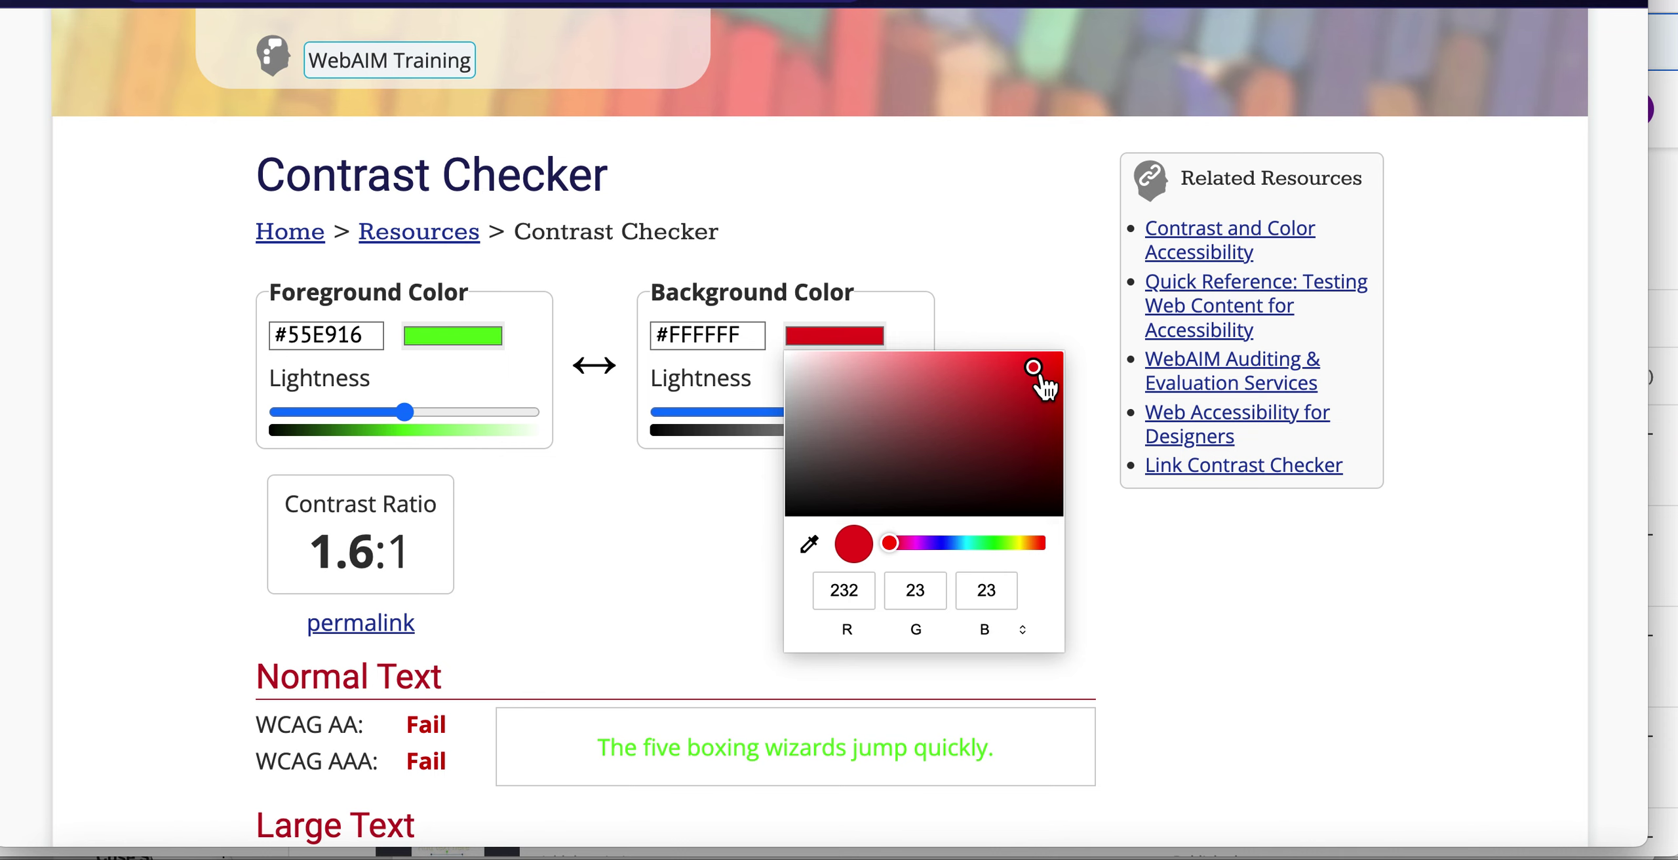
click(593, 624)
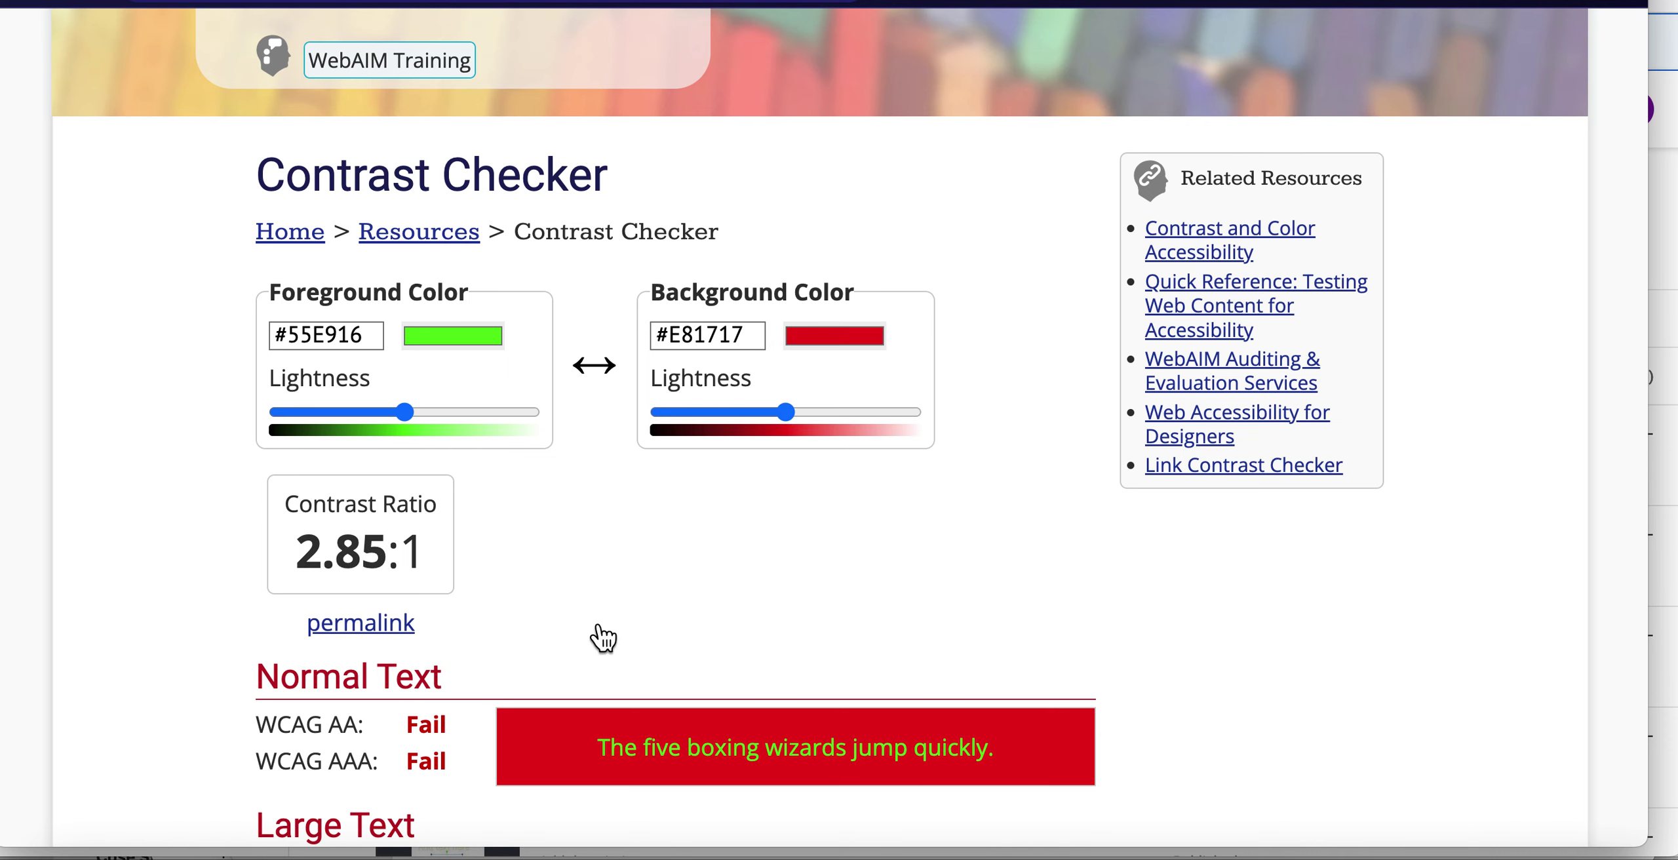
scroll(594, 623, down, 1)
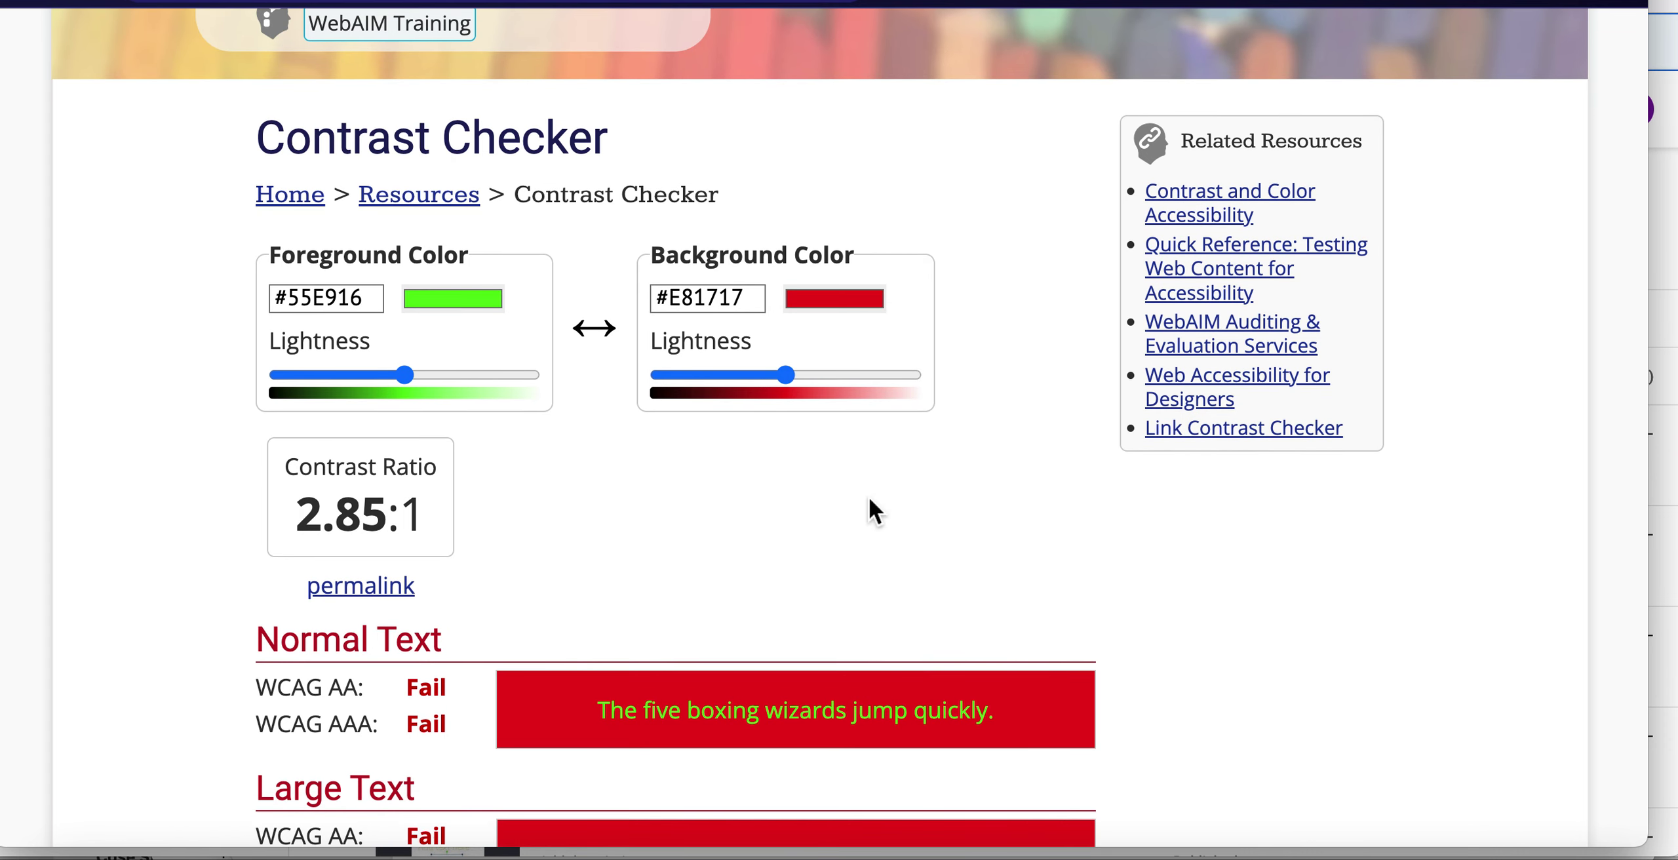
scroll(869, 498, down, 2)
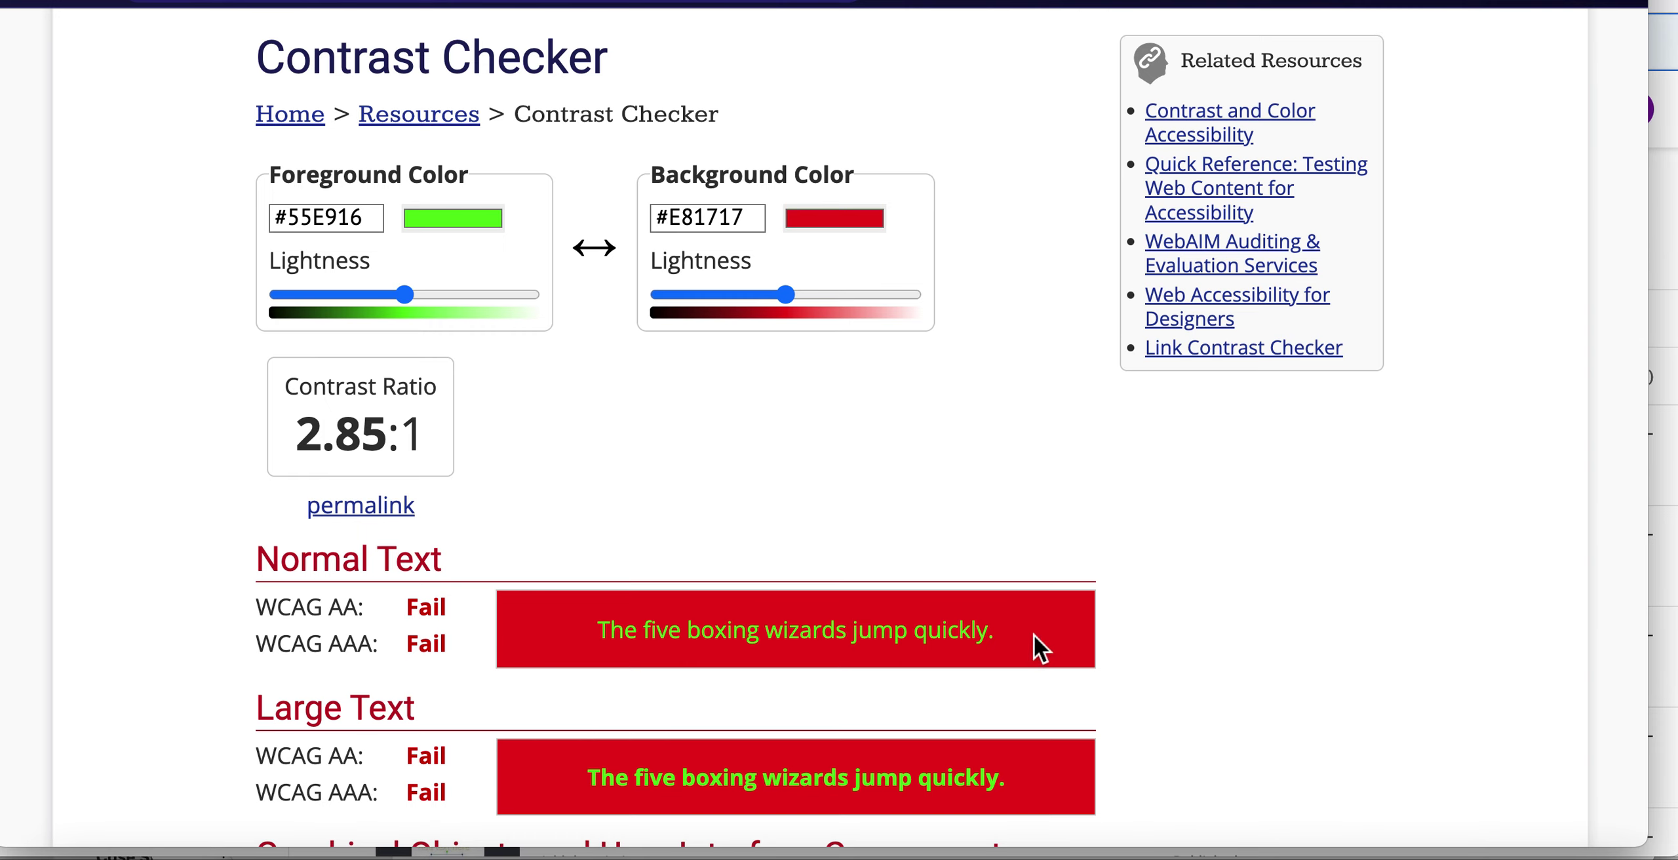
scroll(1033, 634, down, 1)
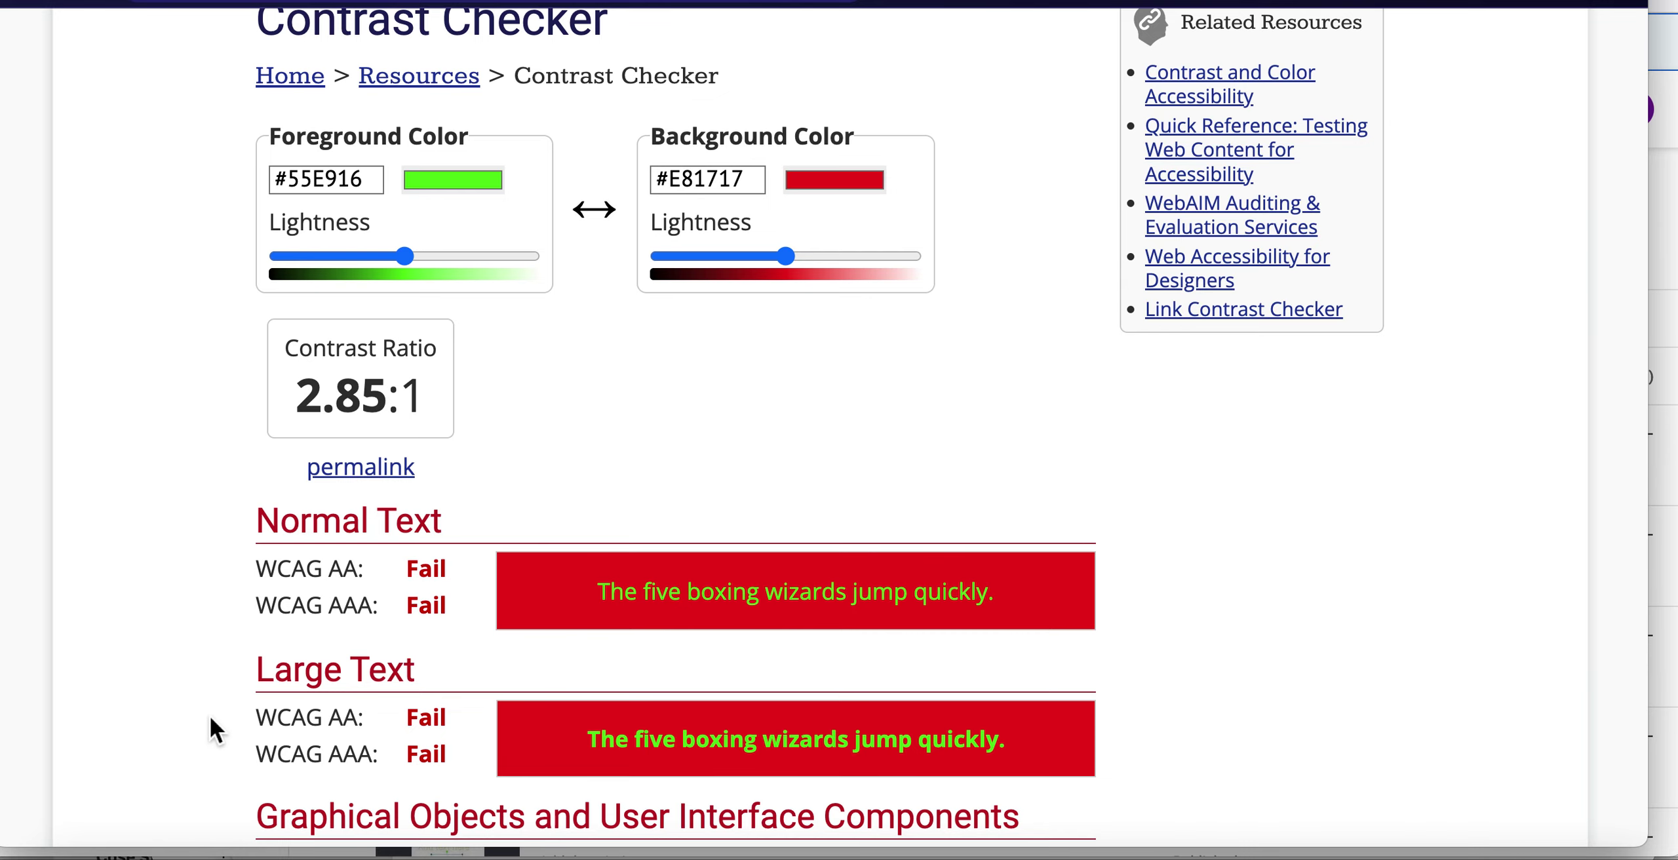
scroll(210, 718, down, 5)
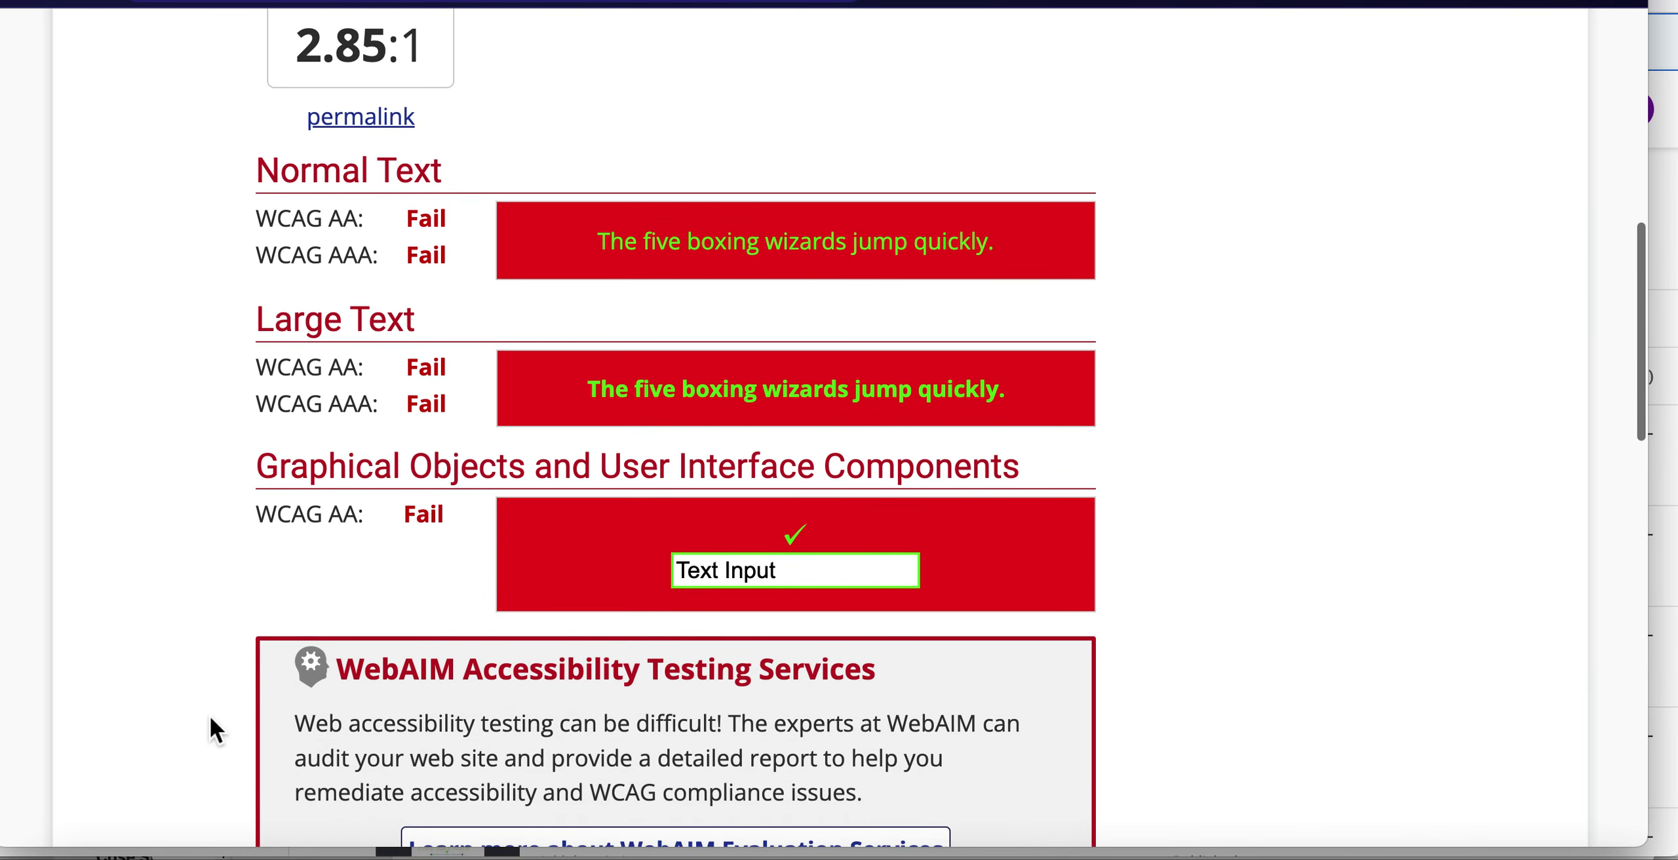
Change the foreground colour to near-black #130E01
scroll(210, 727, up, 7)
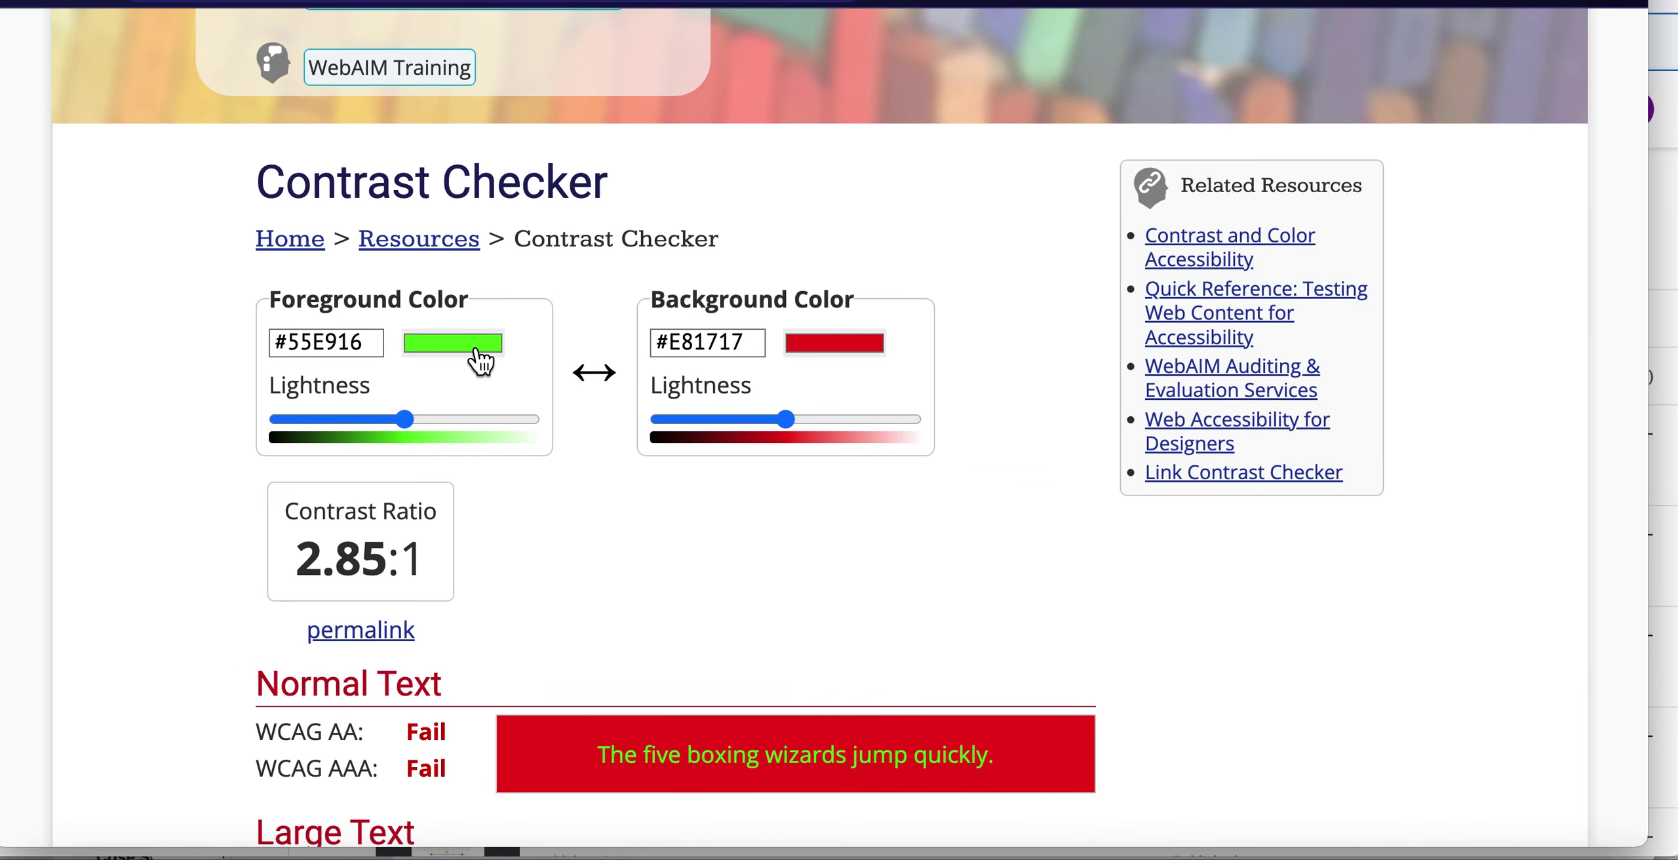
click(480, 360)
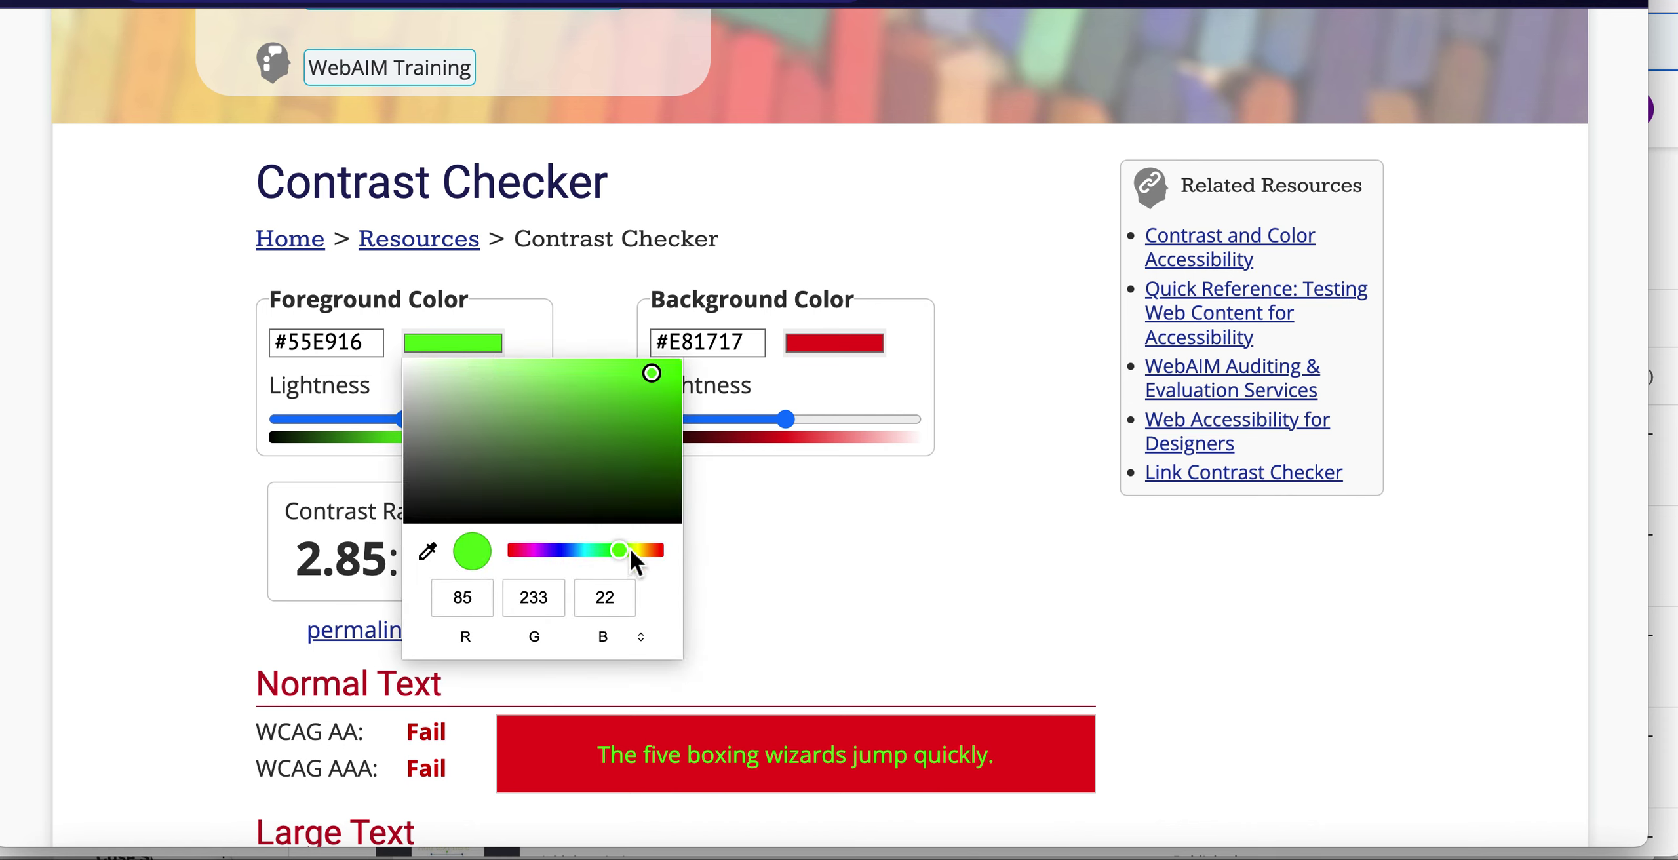
mouse_move(623, 549)
mouse_down()
mouse_move(547, 552)
mouse_move(648, 556)
mouse_up()
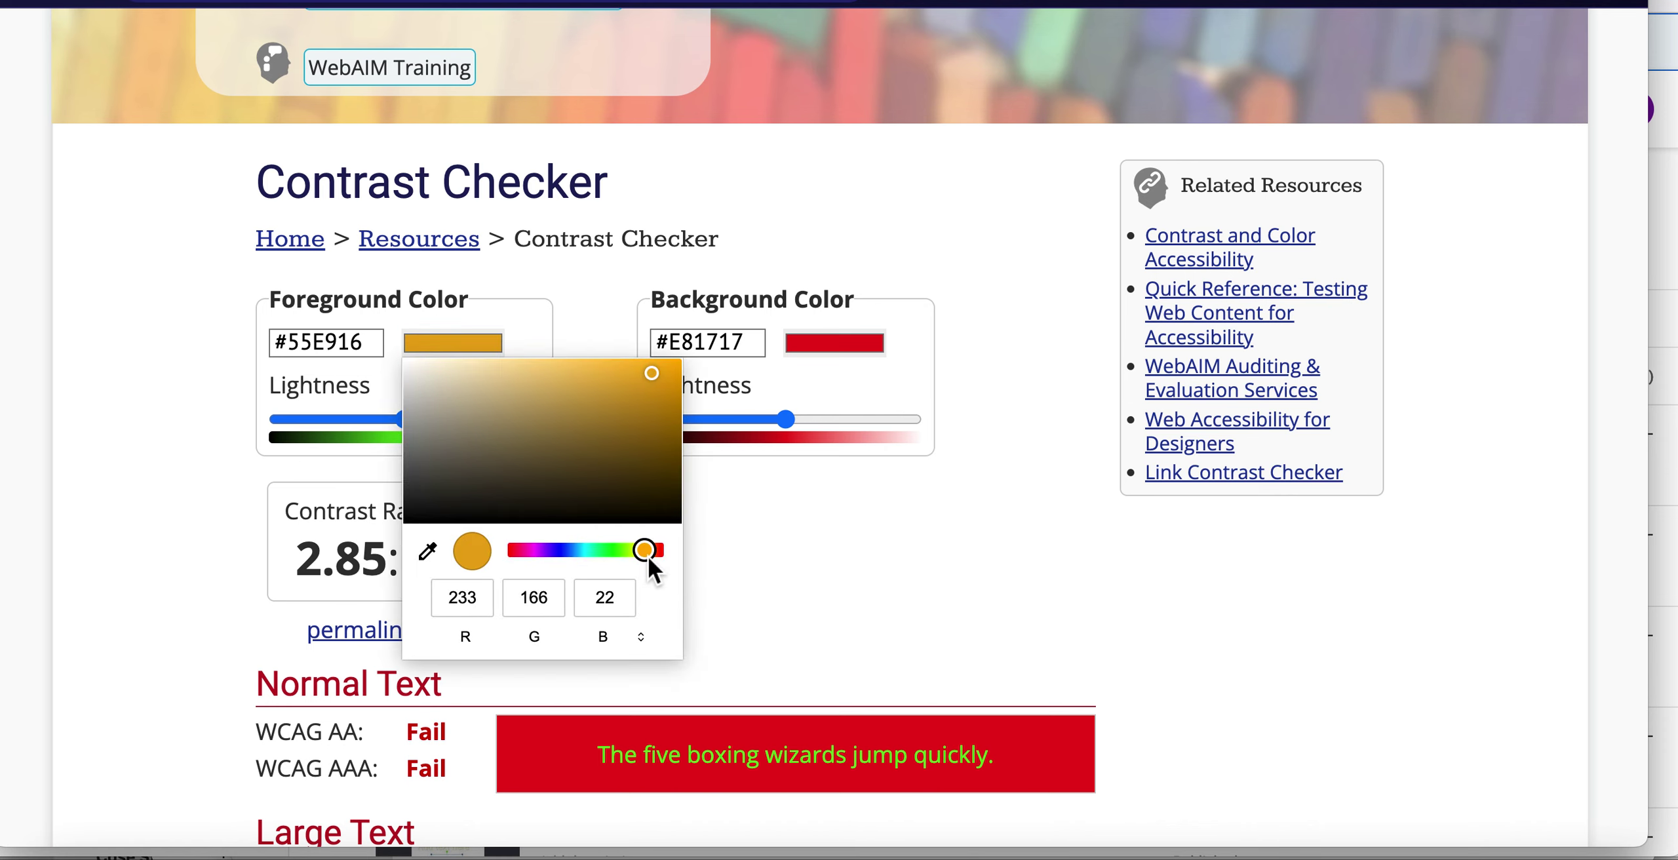
click(671, 511)
click(816, 405)
Set the background to near-white #F9FBFB, giving a passing 18.53:1 ratio
click(851, 356)
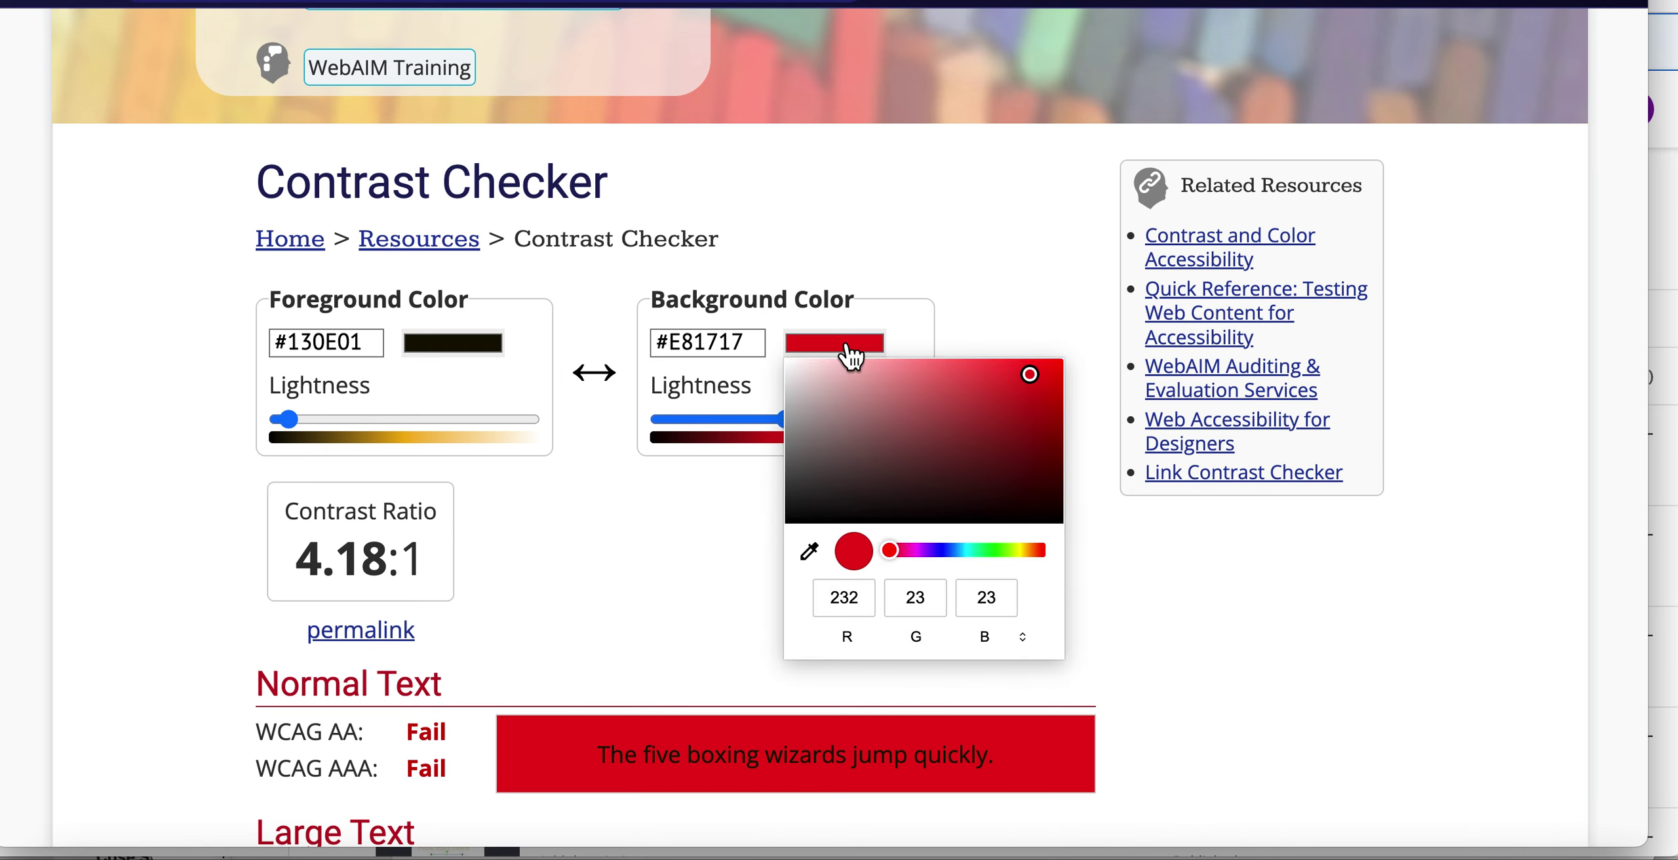
drag(890, 551, 974, 551)
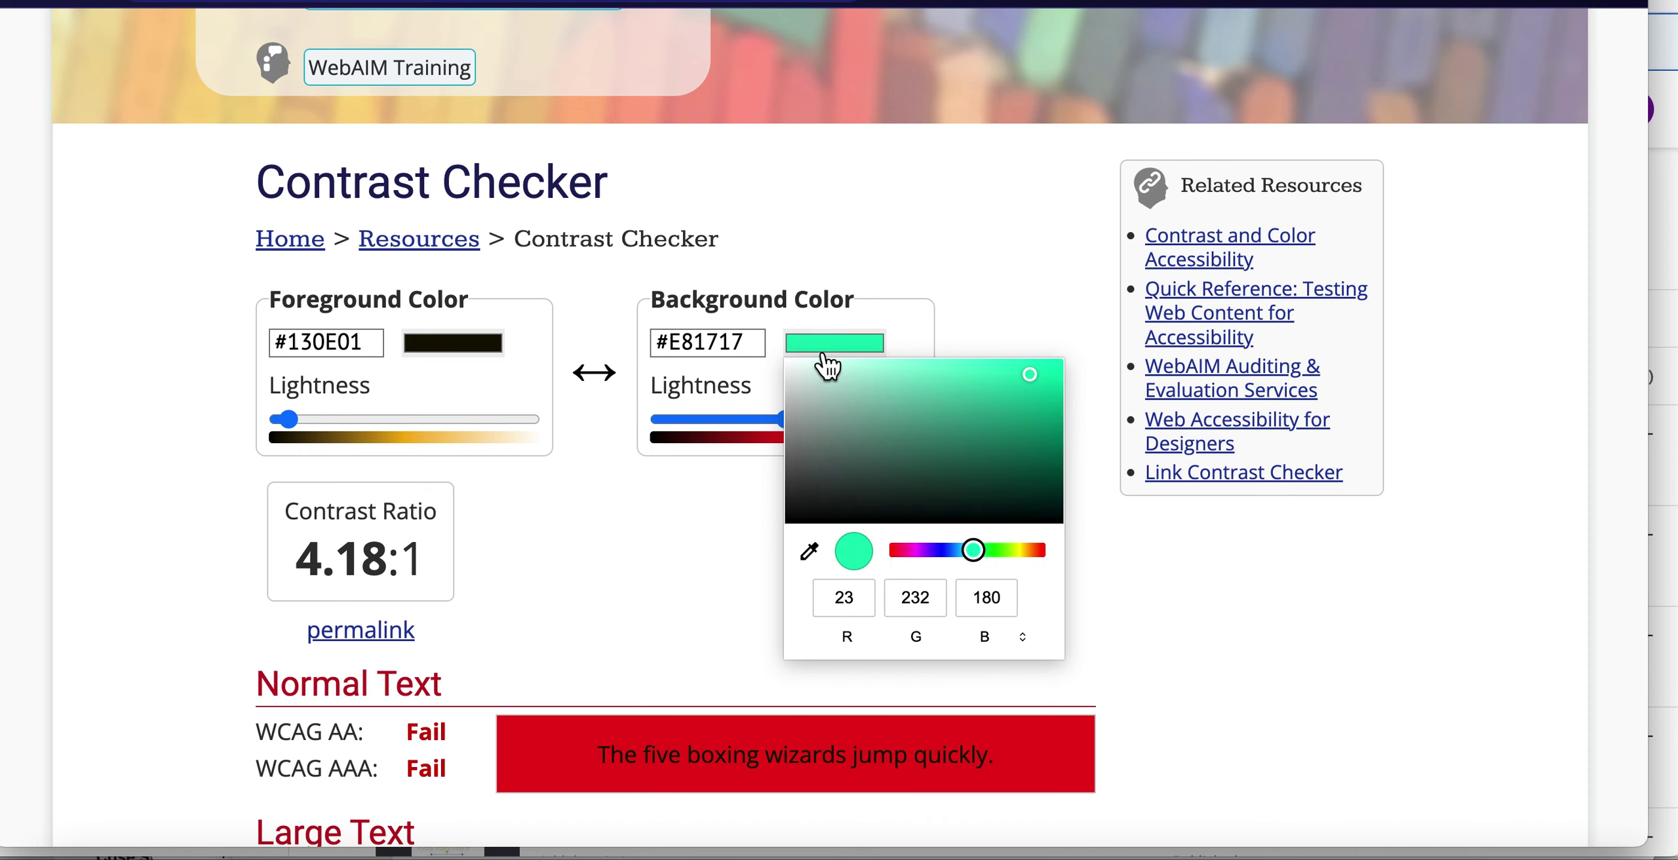
click(794, 364)
click(1237, 624)
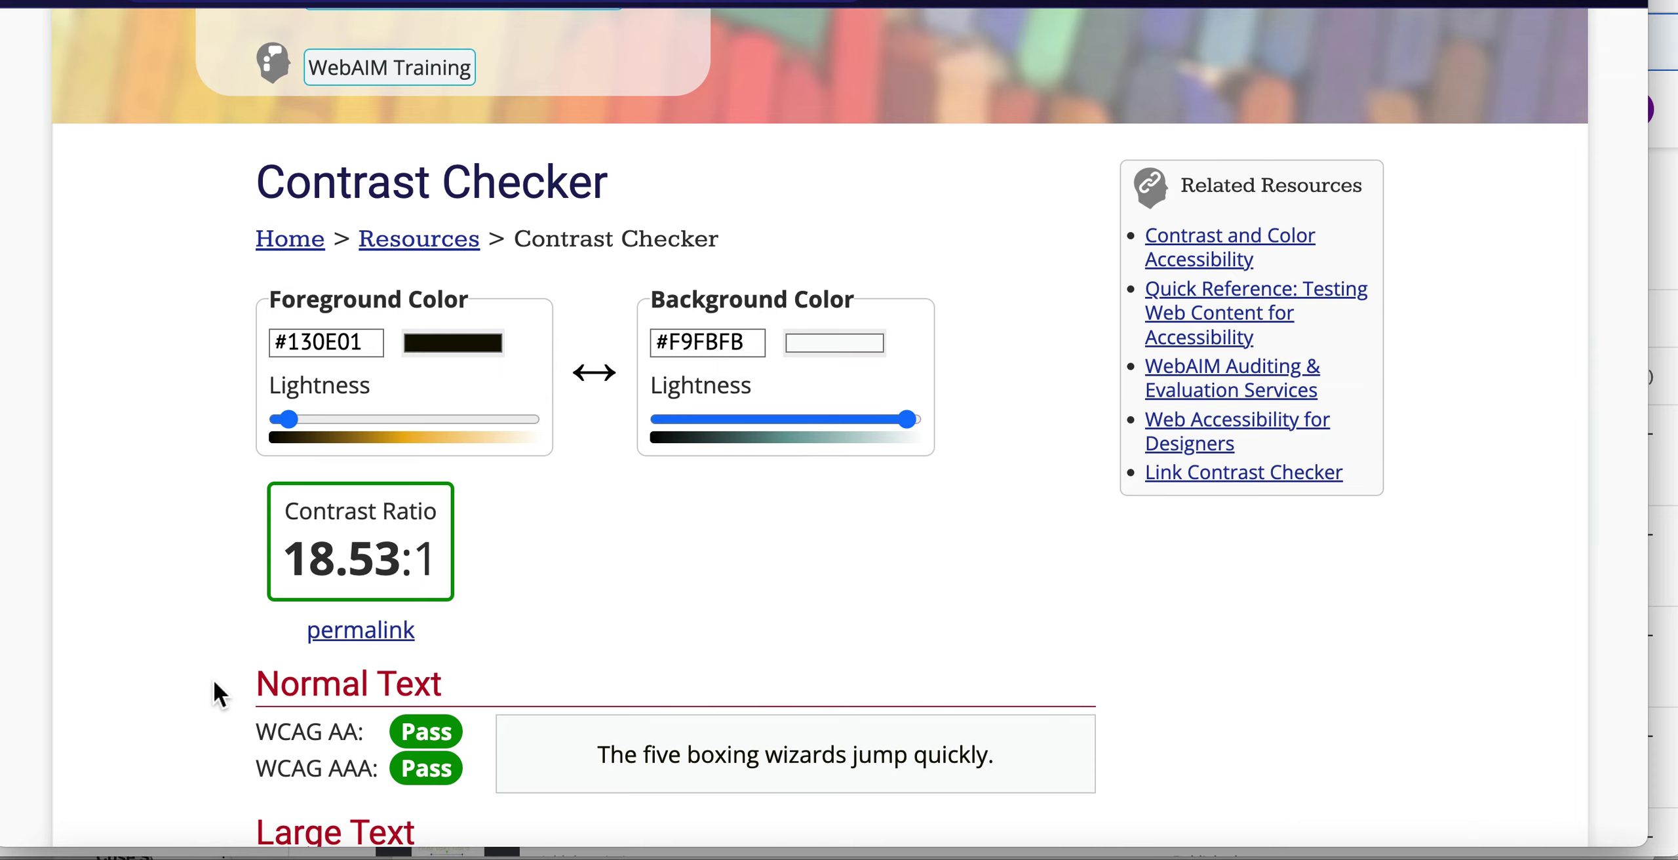
scroll(213, 683, down, 2)
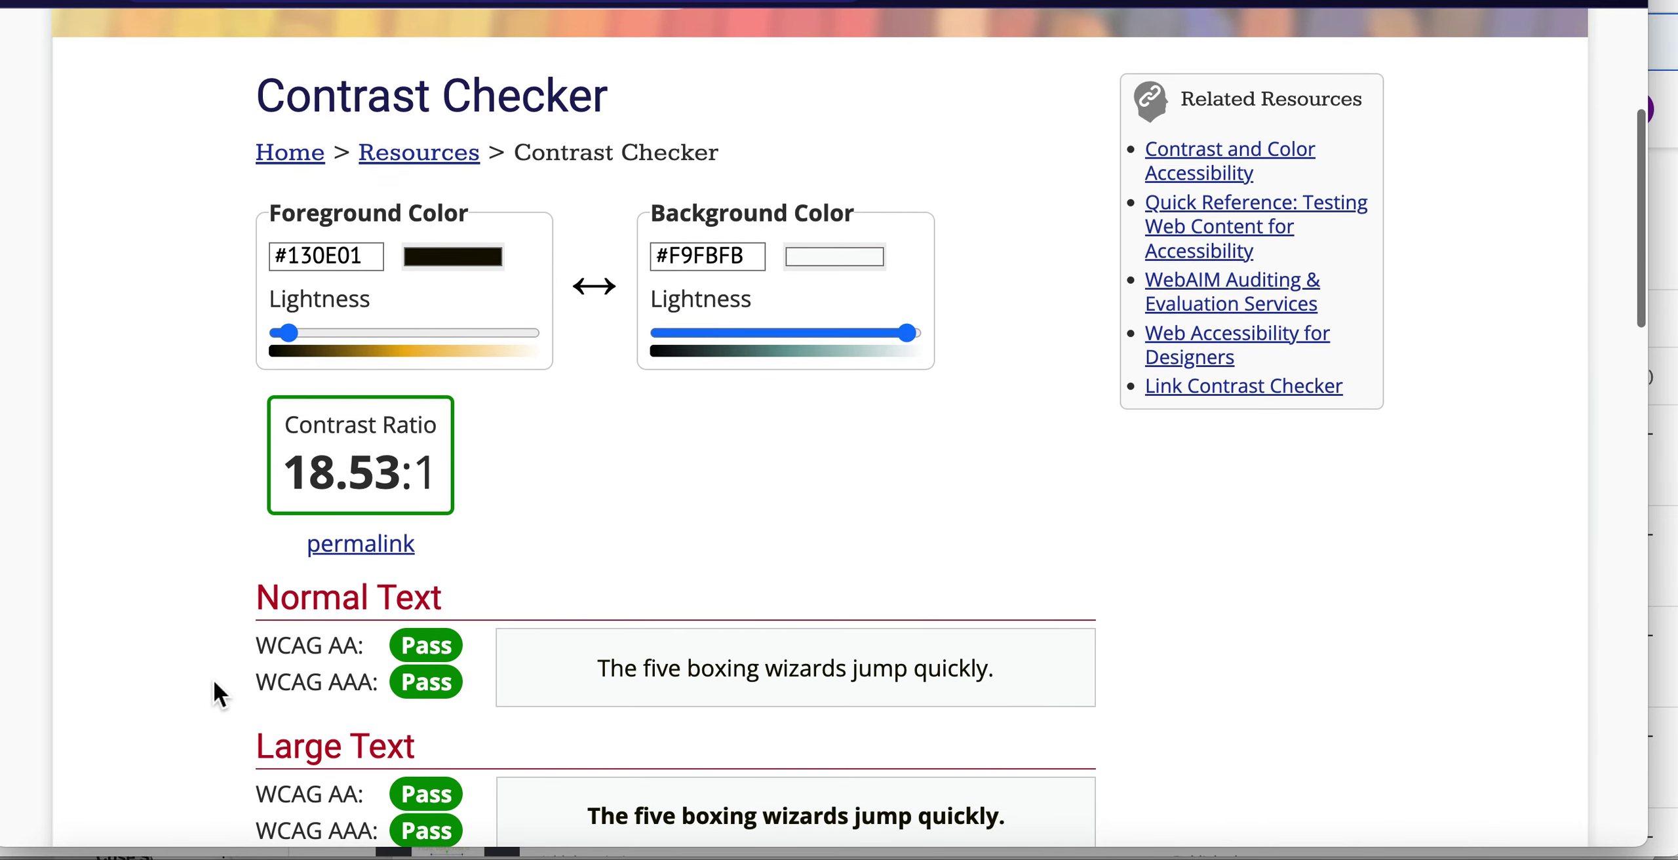
scroll(214, 683, down, 5)
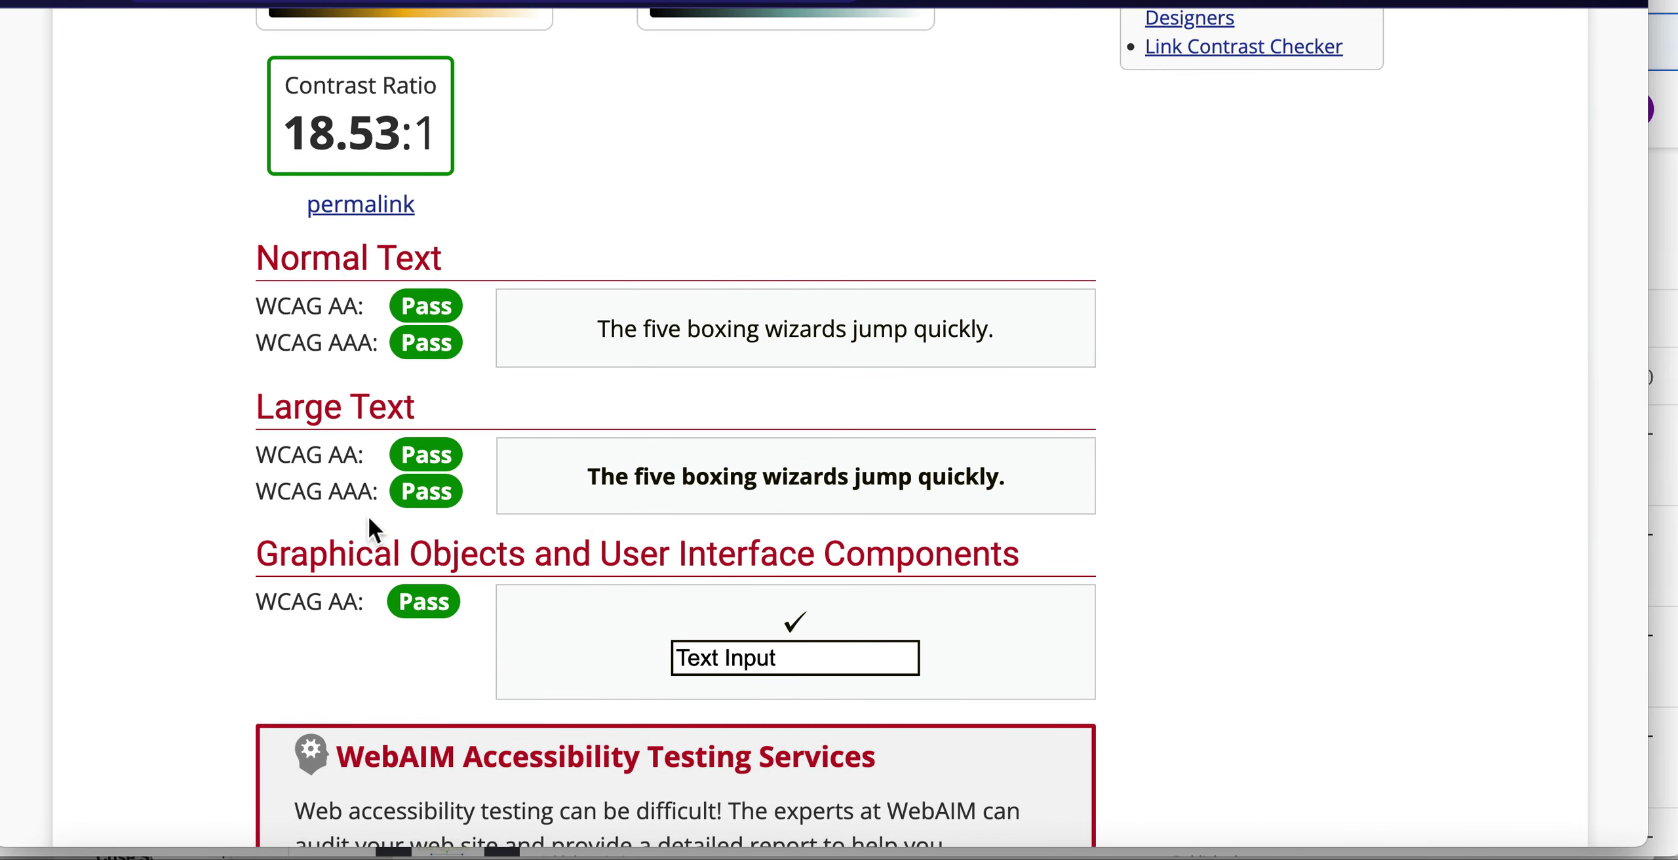
scroll(216, 702, down, 5)
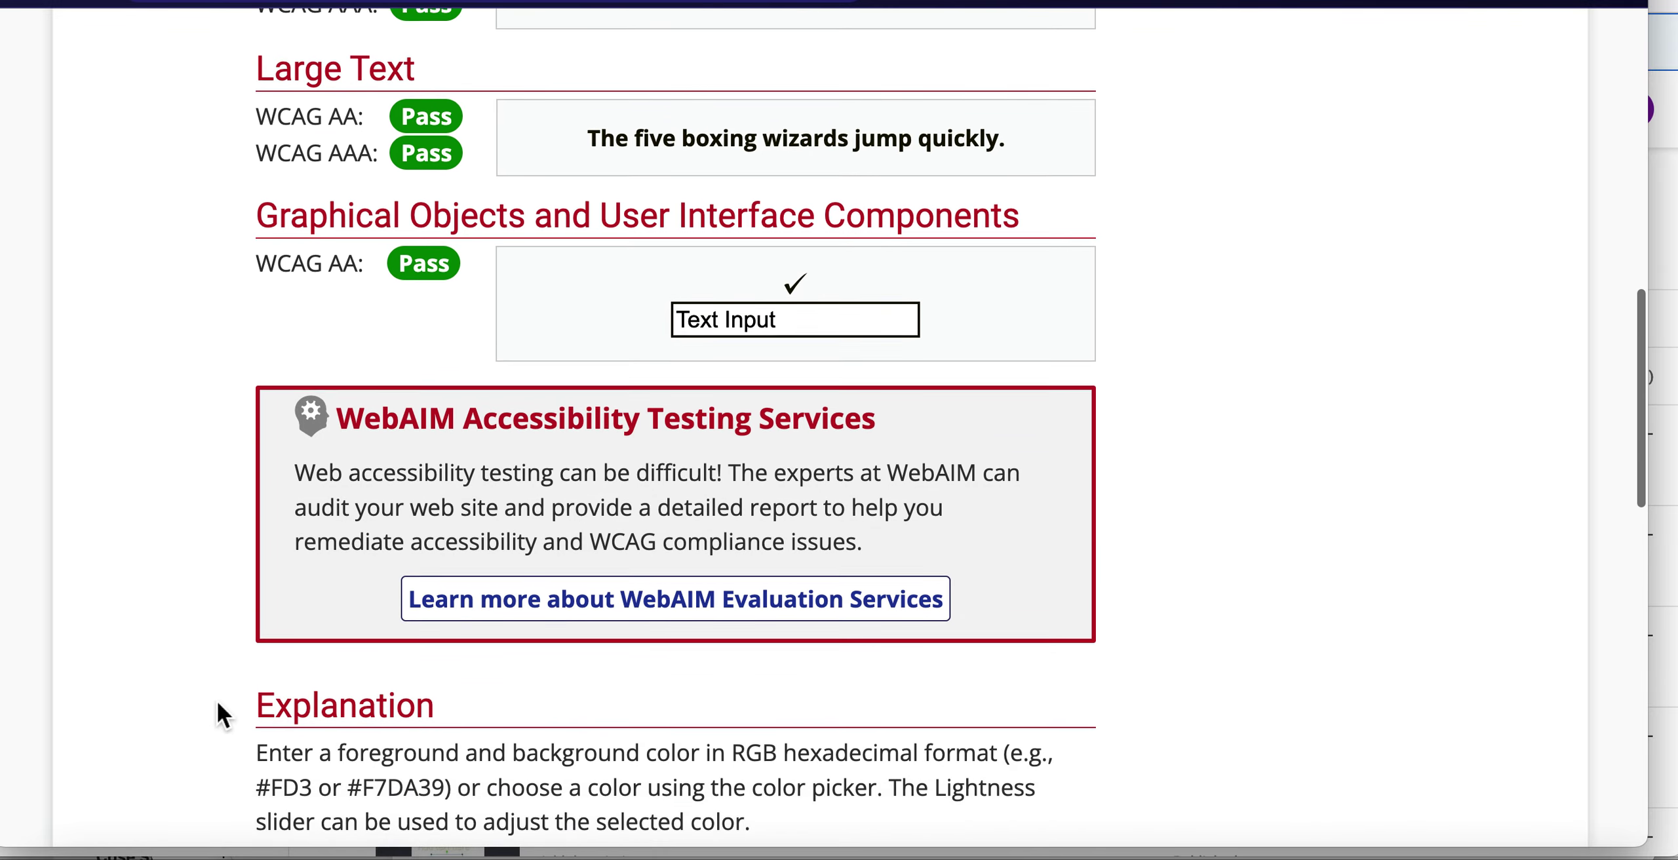
scroll(217, 703, down, 5)
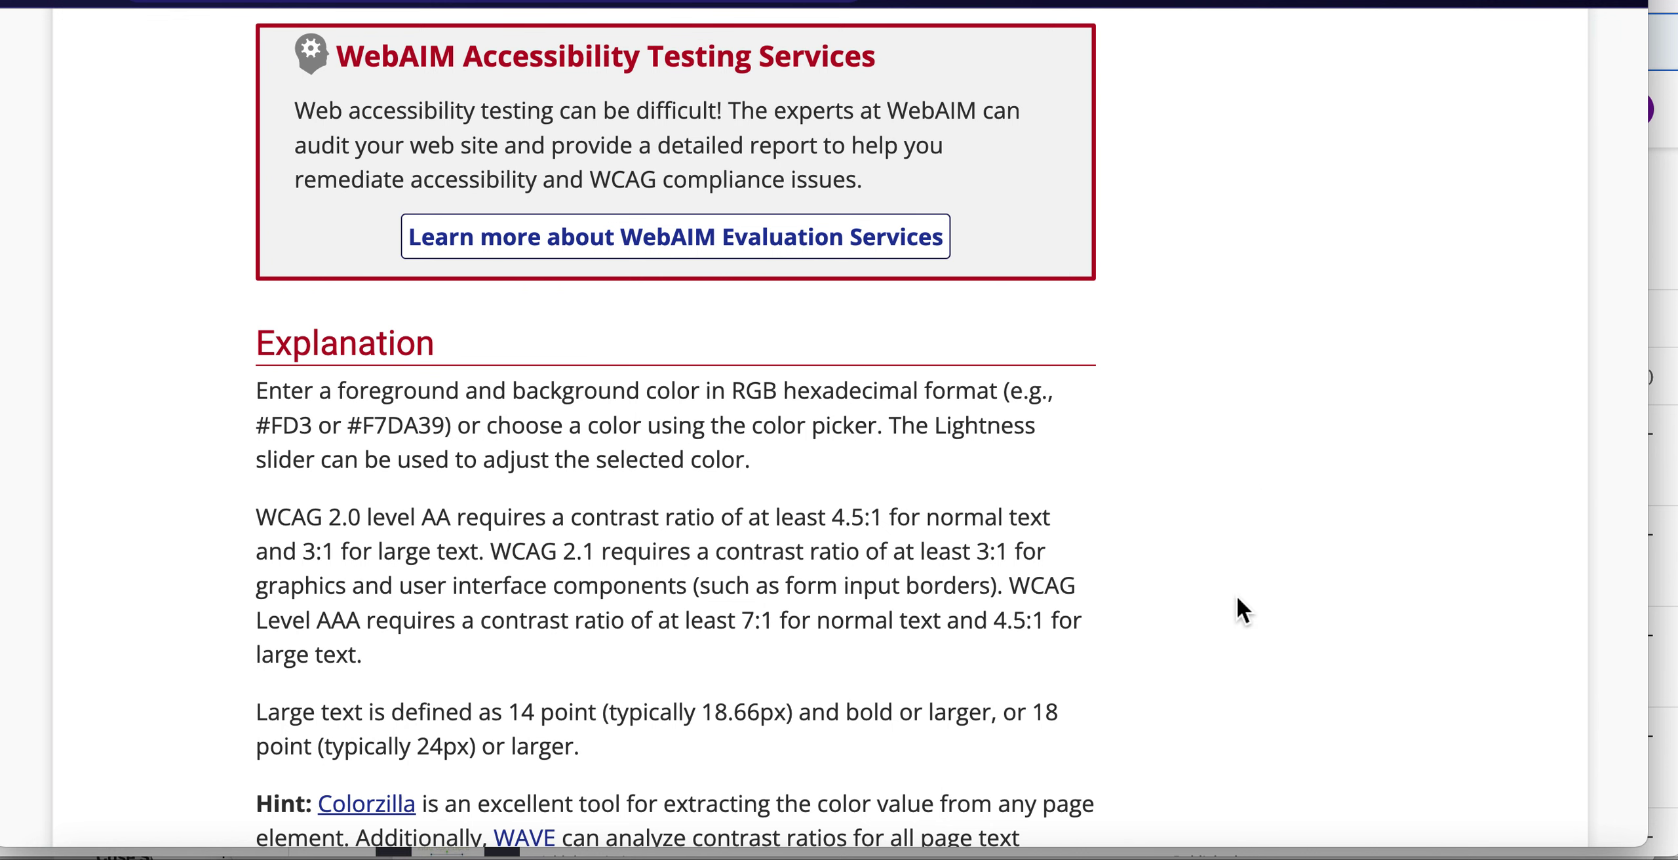
scroll(1238, 597, down, 2)
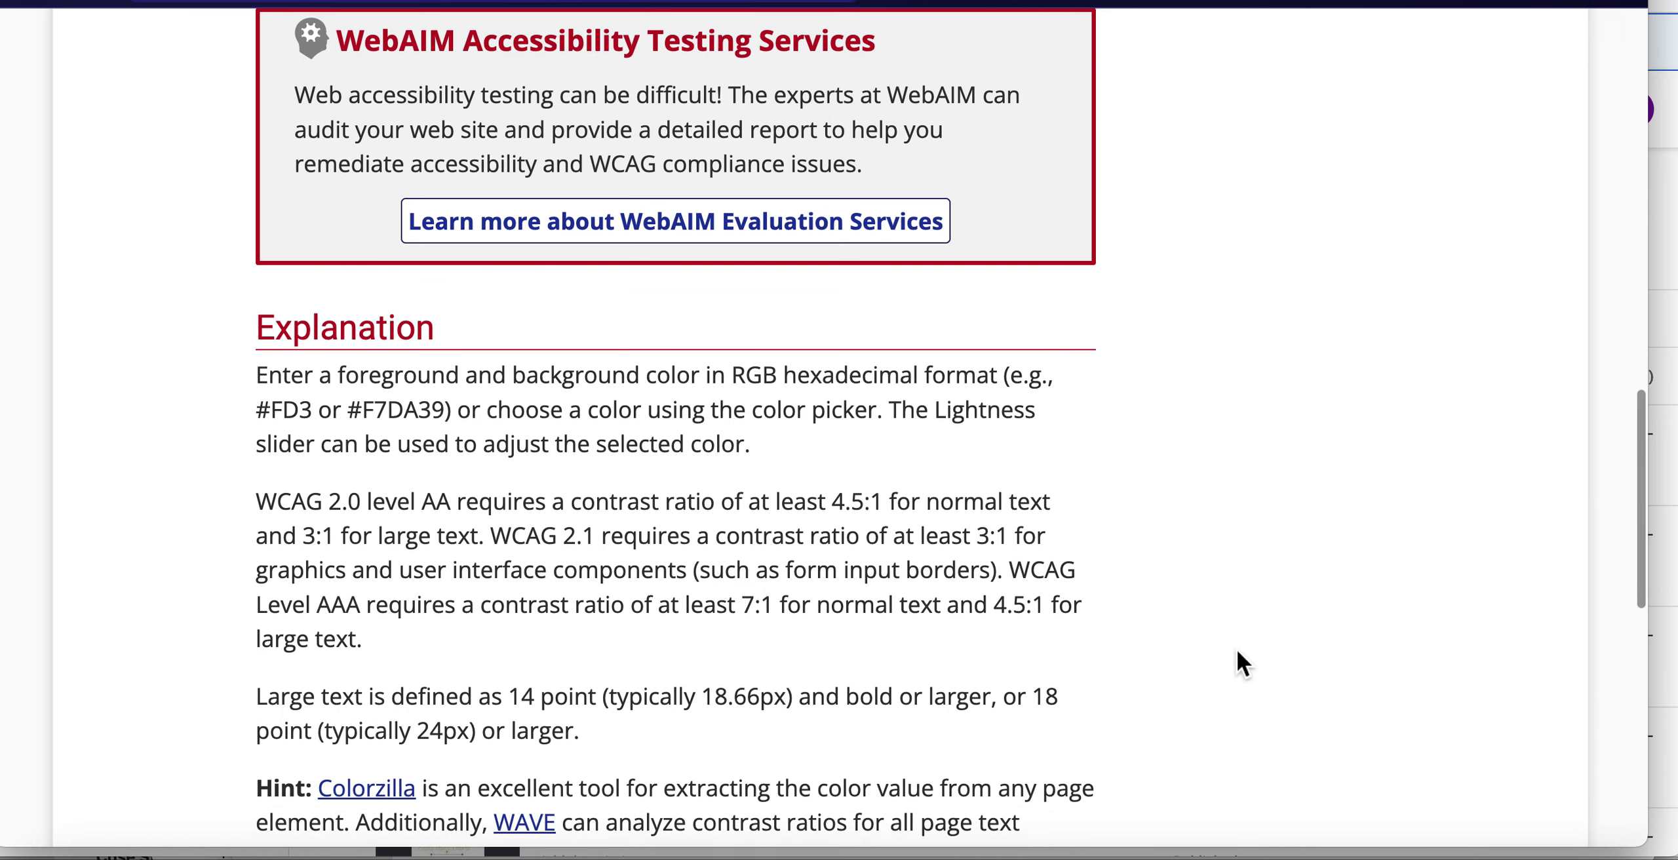
scroll(1241, 664, down, 2)
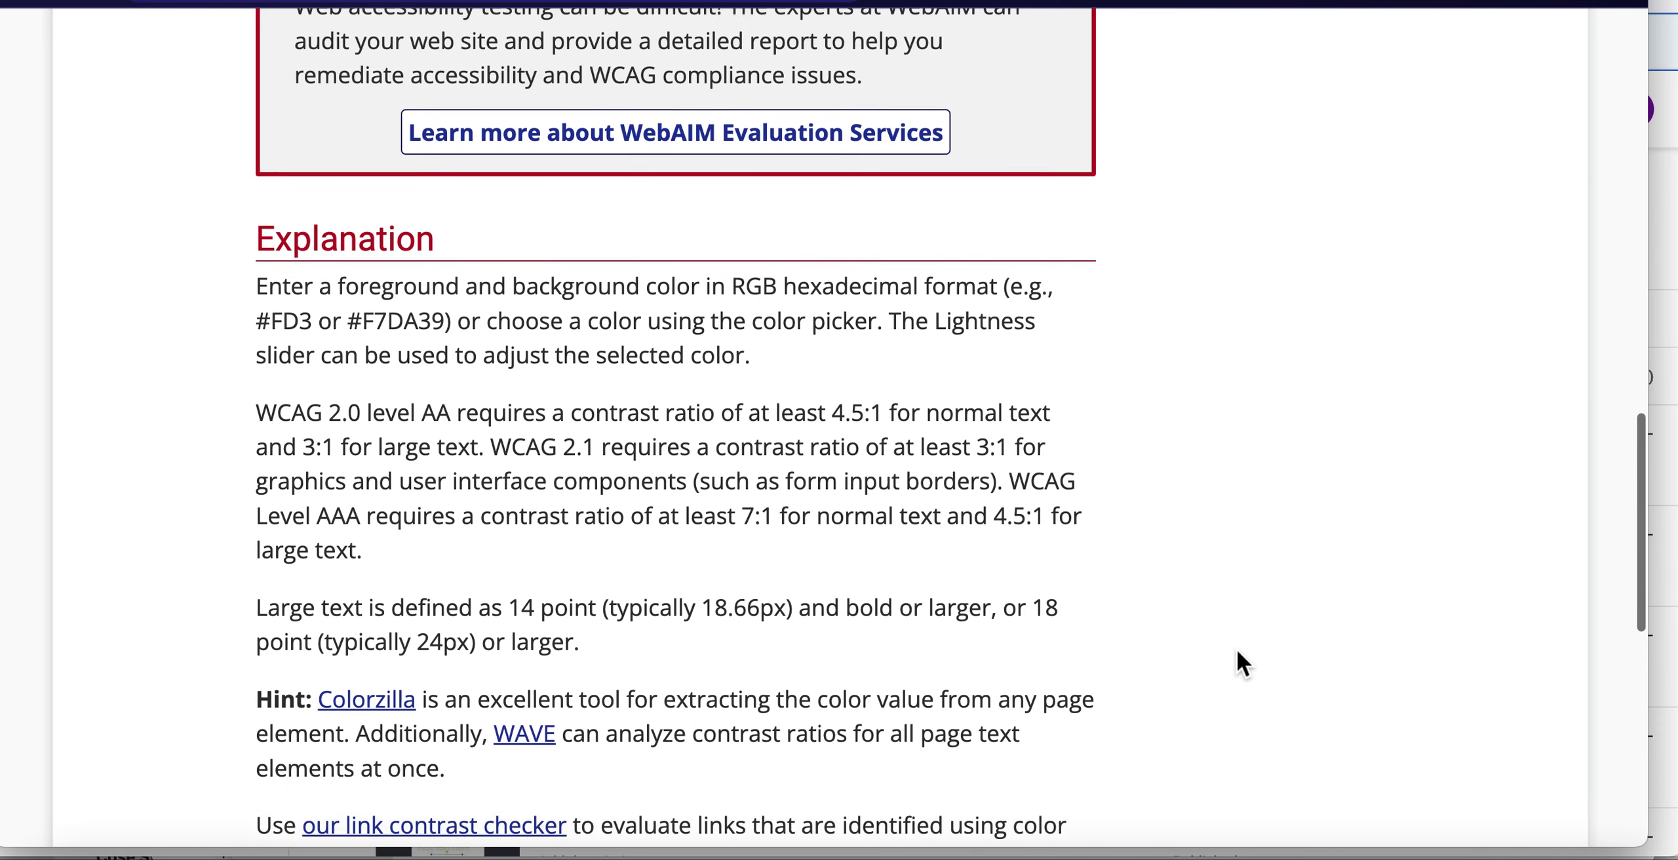
scroll(1238, 653, down, 2)
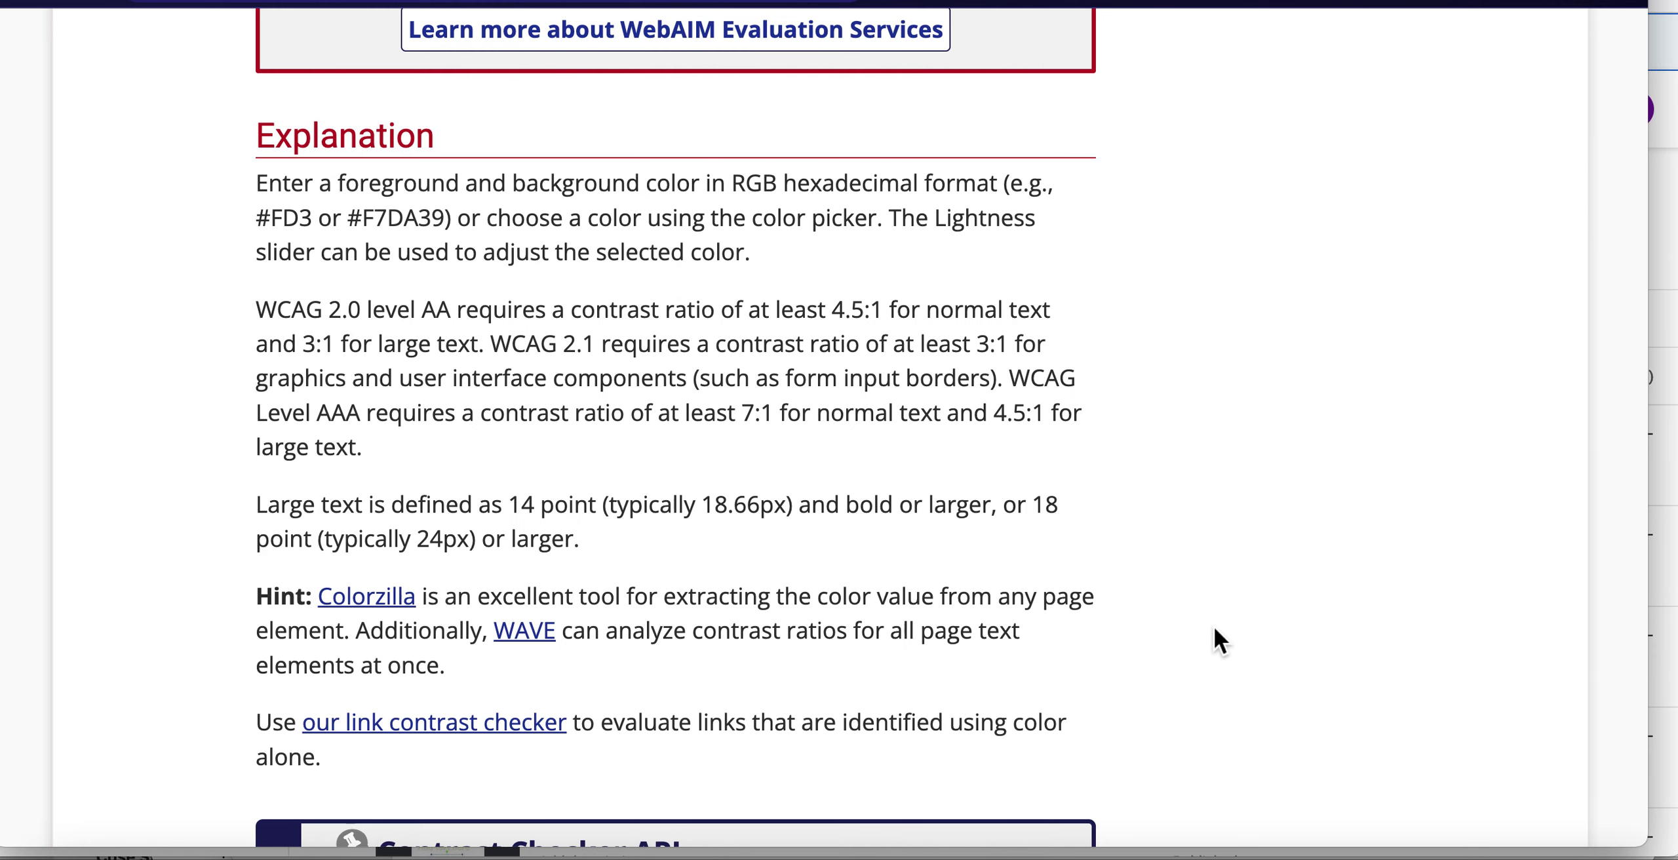
scroll(1214, 629, up, 10)
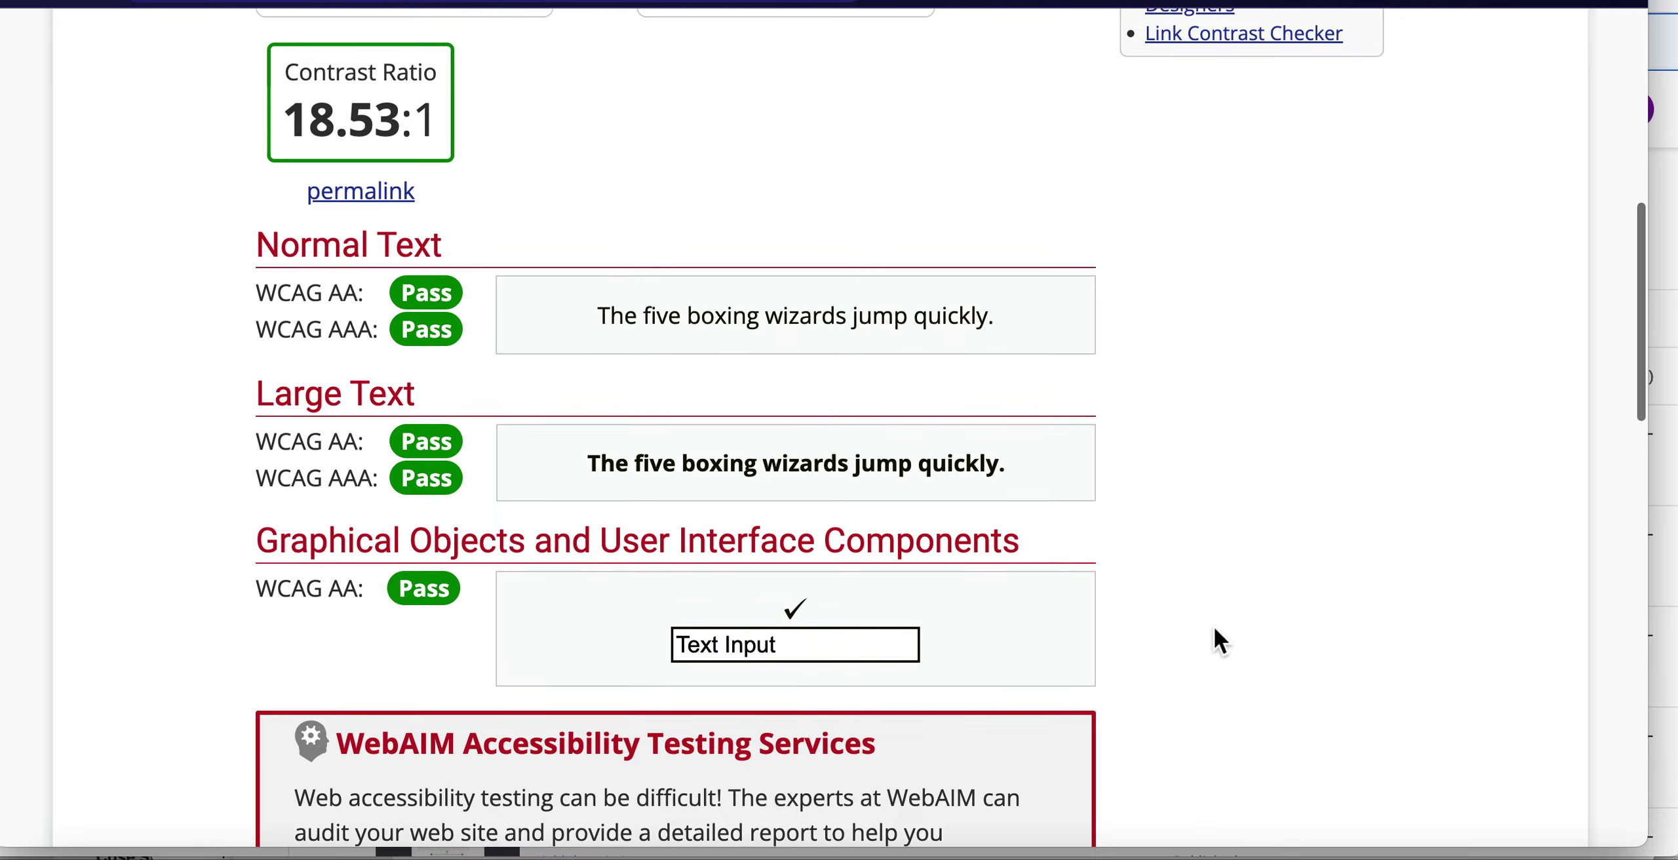
scroll(1215, 629, up, 10)
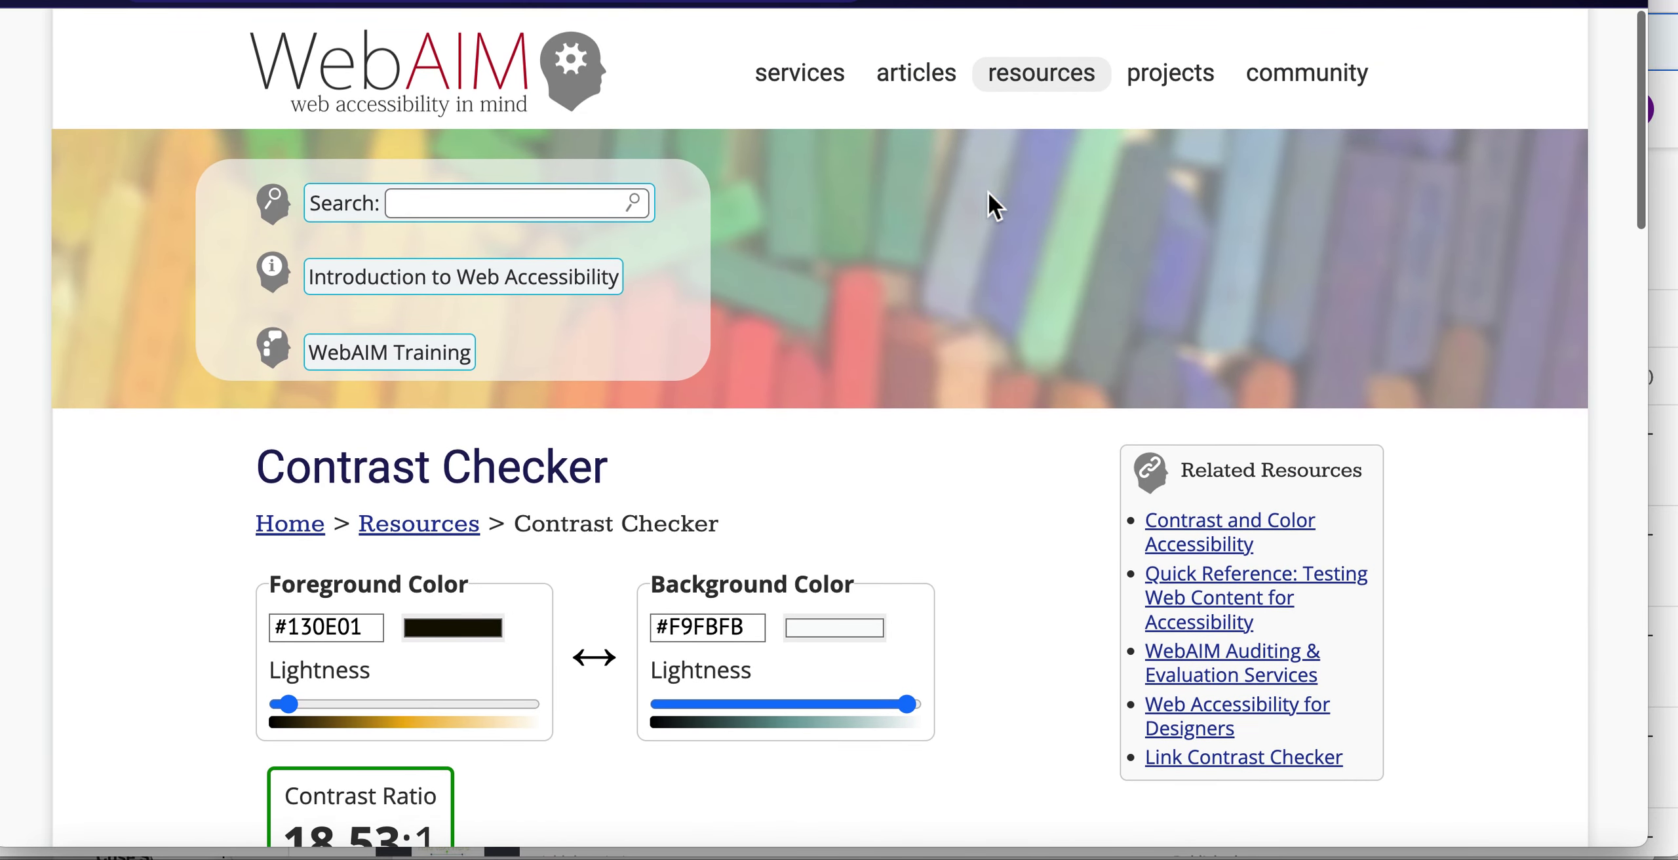